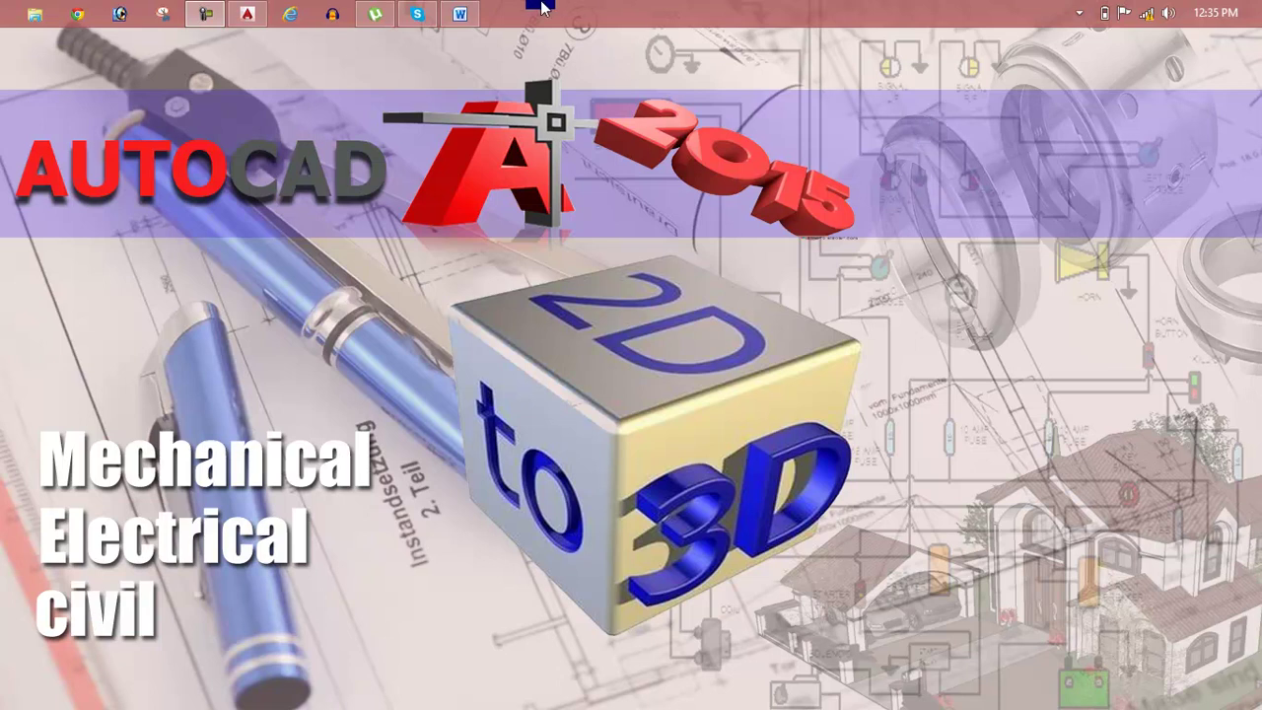
Restore the Lesson 50 notes in Microsoft Word from the taskbar
{"action": "left_click", "coordinate": [460, 14]}
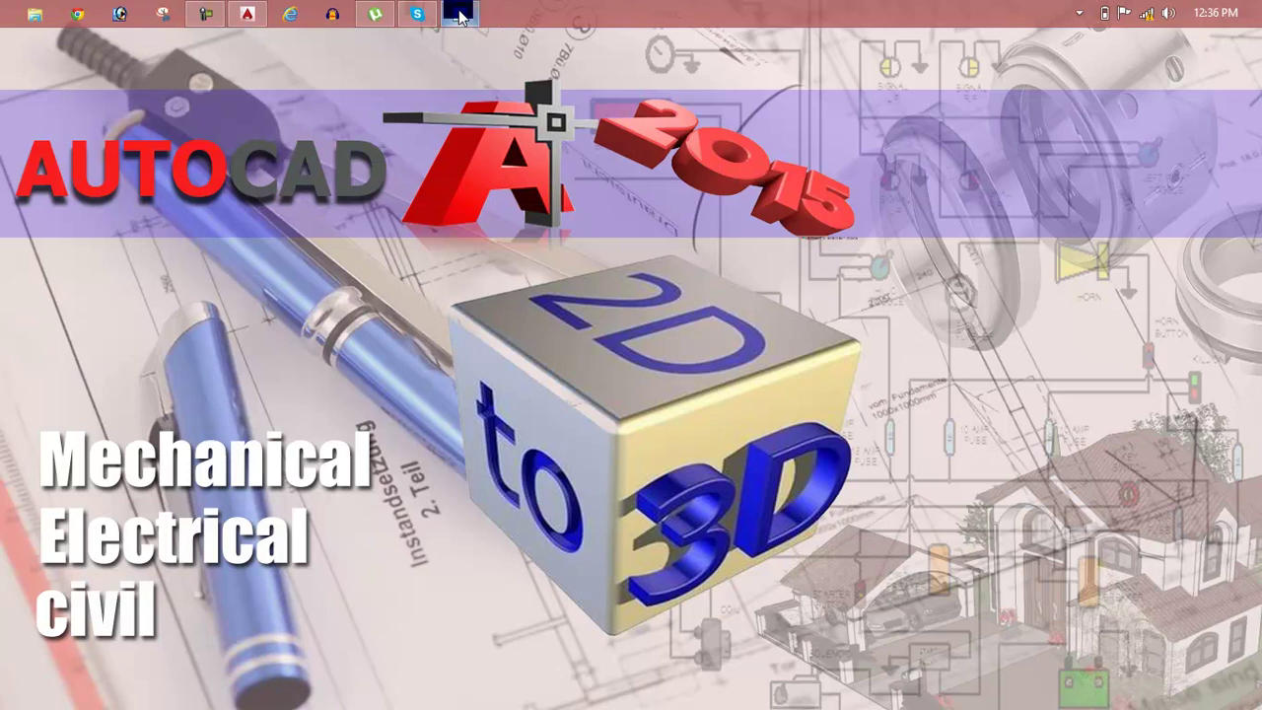
{"action": "left_click", "coordinate": [461, 16]}
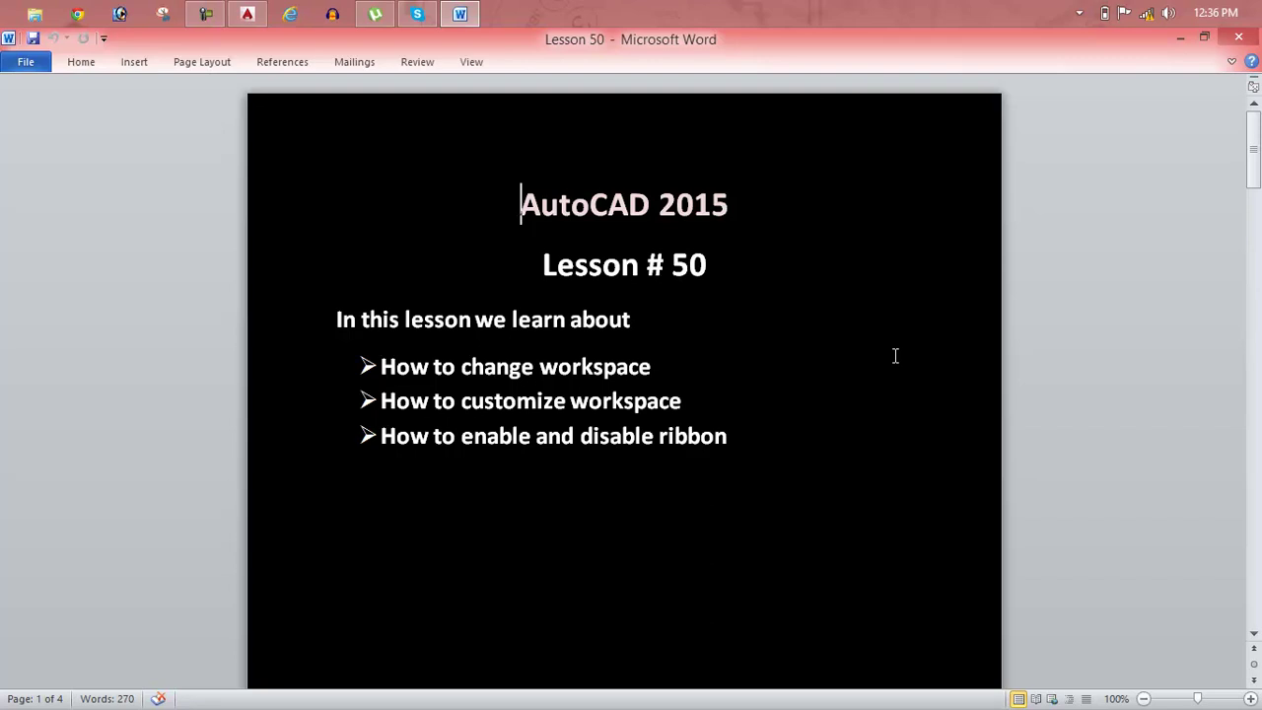
Minimize the Lesson 50 Word document to reveal the AutoCAD 2015 wallpaper
{"action": "left_click", "coordinate": [1176, 39]}
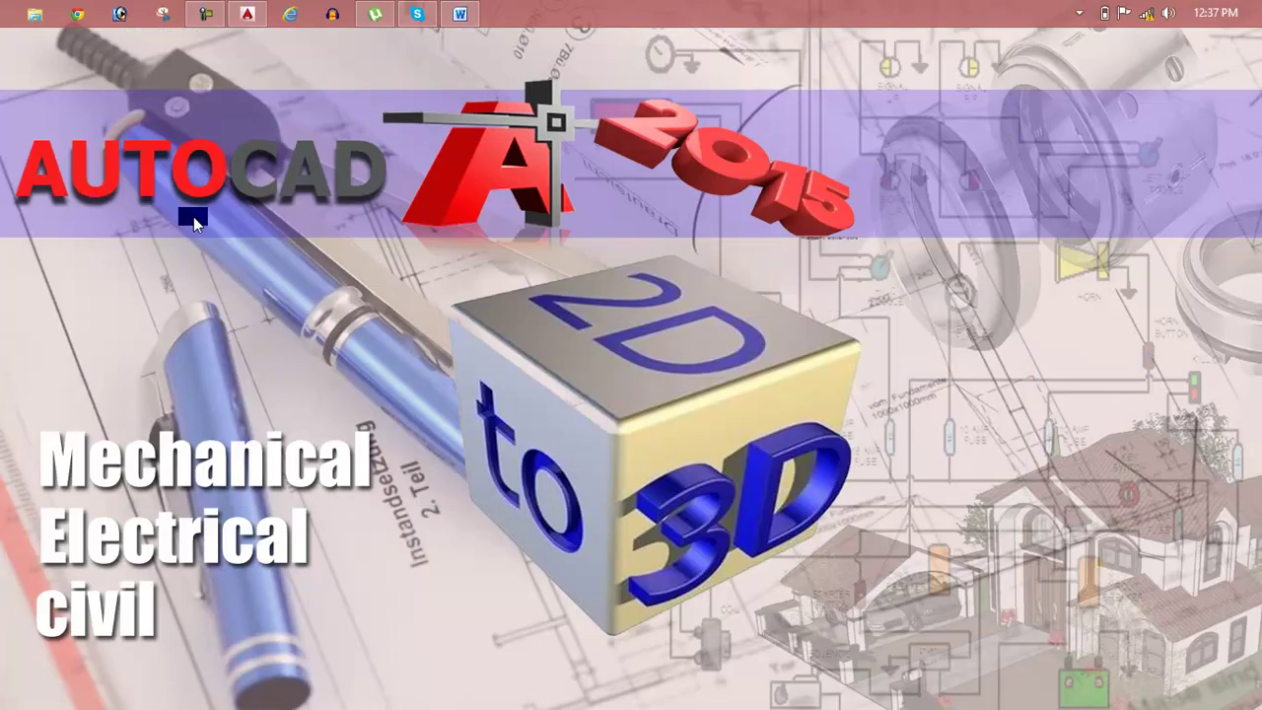
{"action": "mouse_move", "coordinate": [248, 14]}
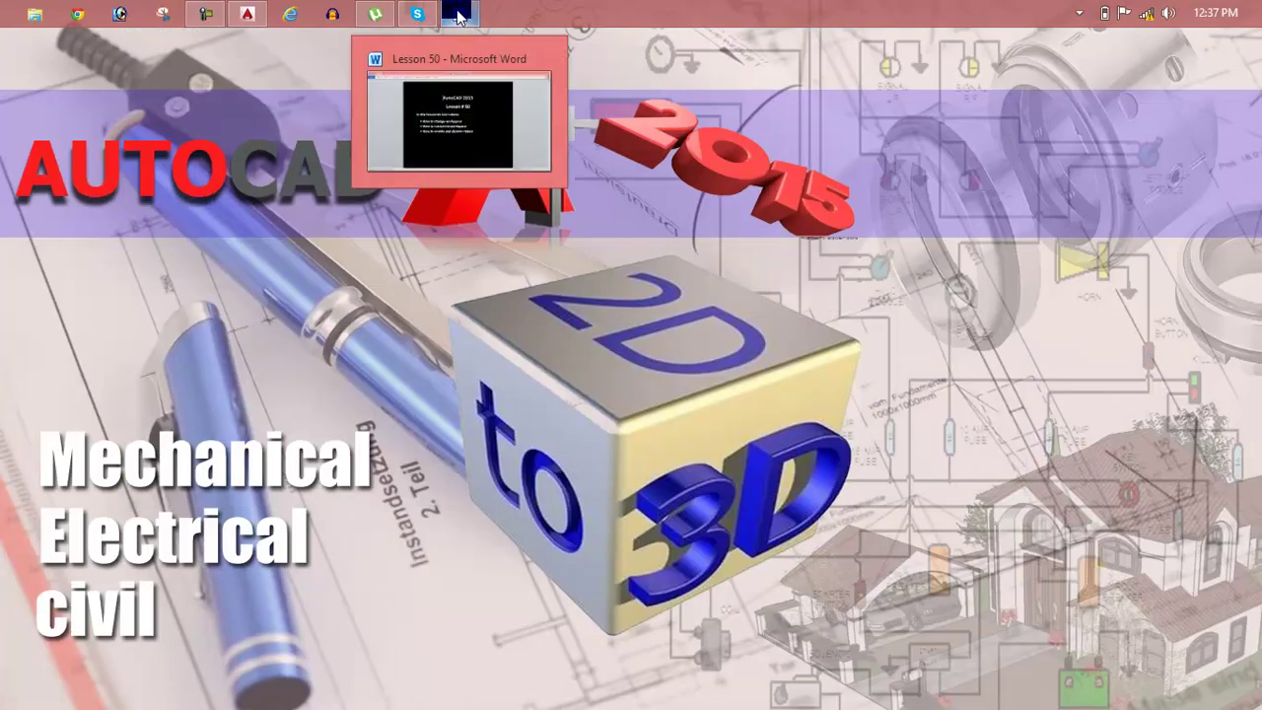
Restore AutoCAD full screen on blank Drawing1.dwg, glancing at the Lesson 50 slide in Word
{"action": "left_click", "coordinate": [247, 14]}
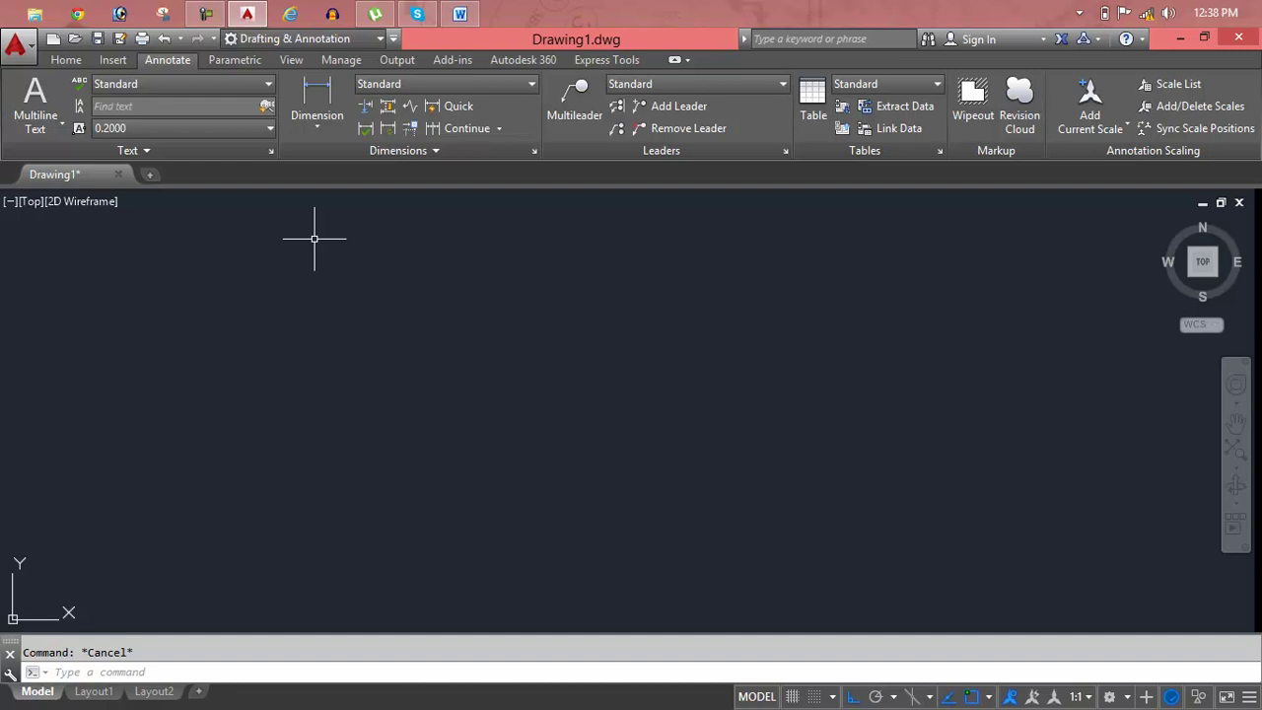
{"action": "left_click", "coordinate": [470, 12]}
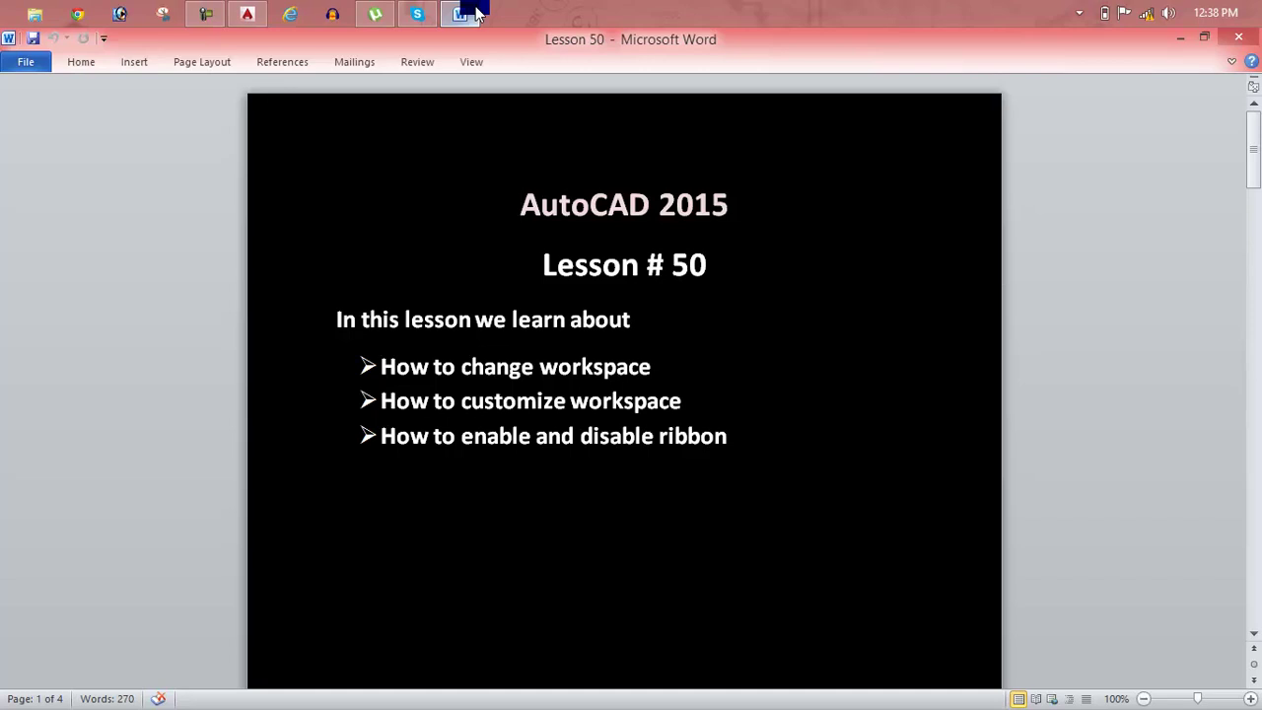
{"action": "left_click", "coordinate": [472, 12]}
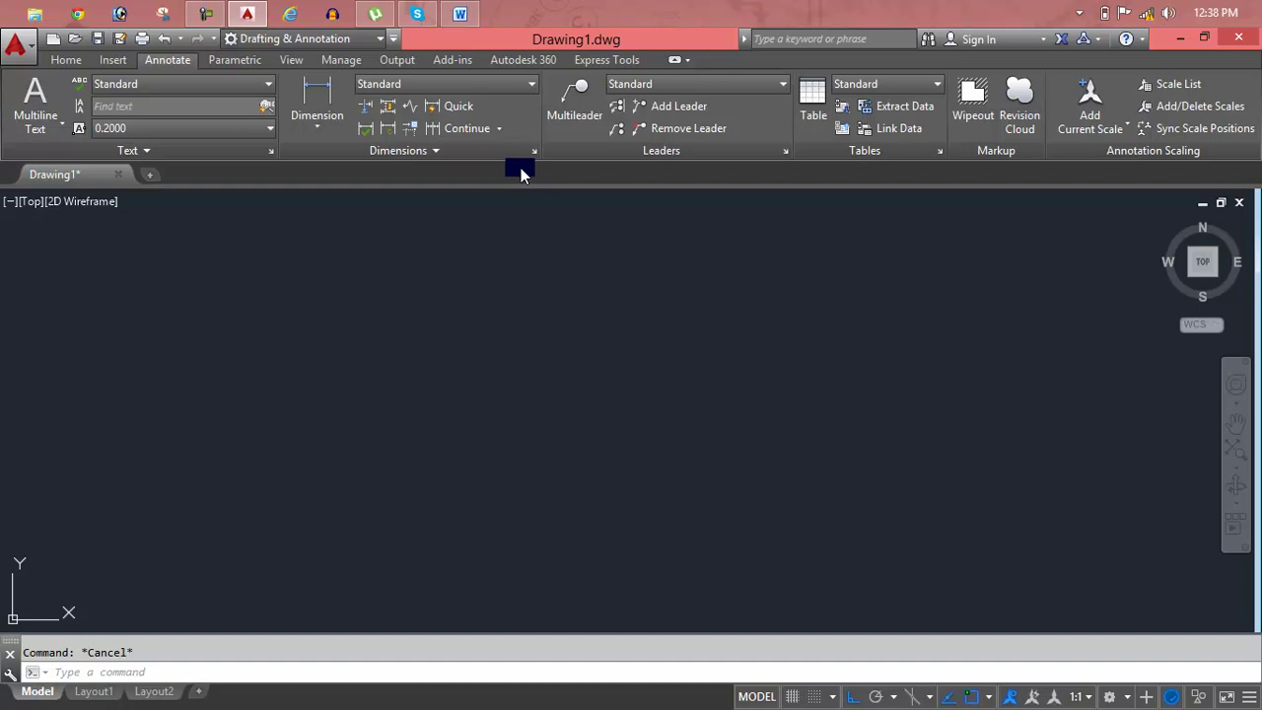
{"action": "left_click", "coordinate": [232, 12]}
{"action": "left_click", "coordinate": [245, 13]}
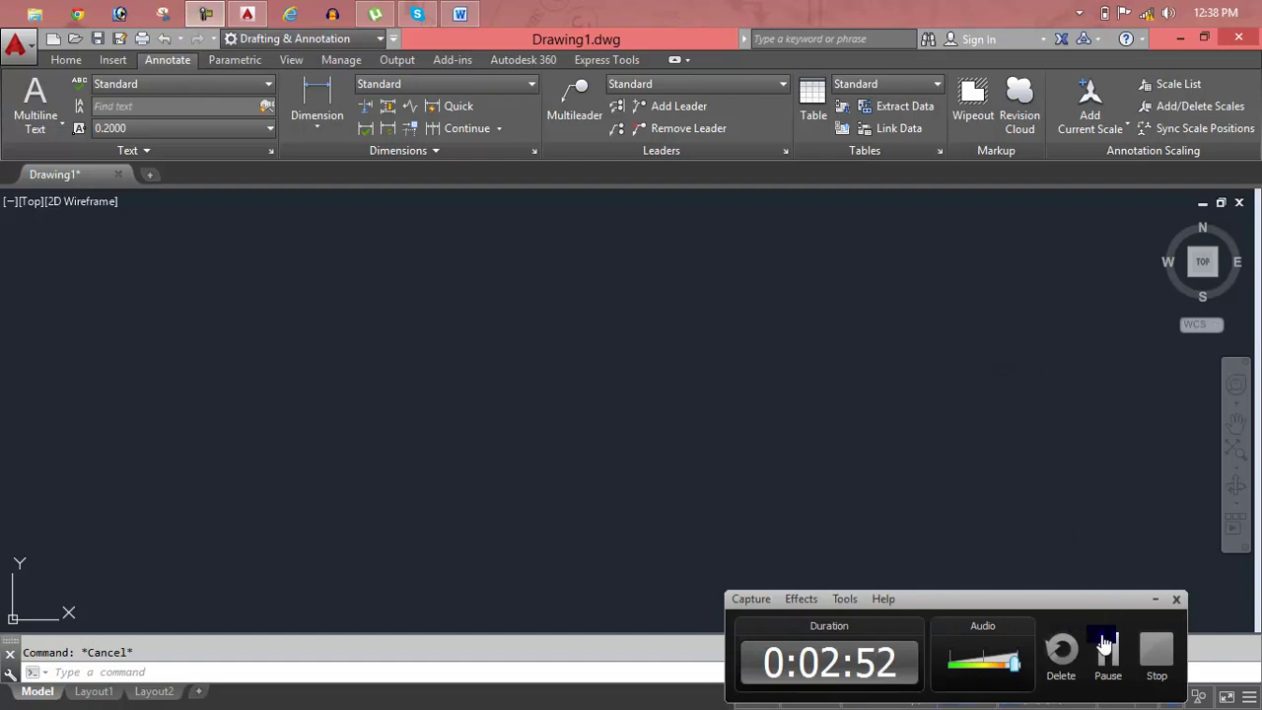
{"action": "left_click", "coordinate": [1155, 599]}
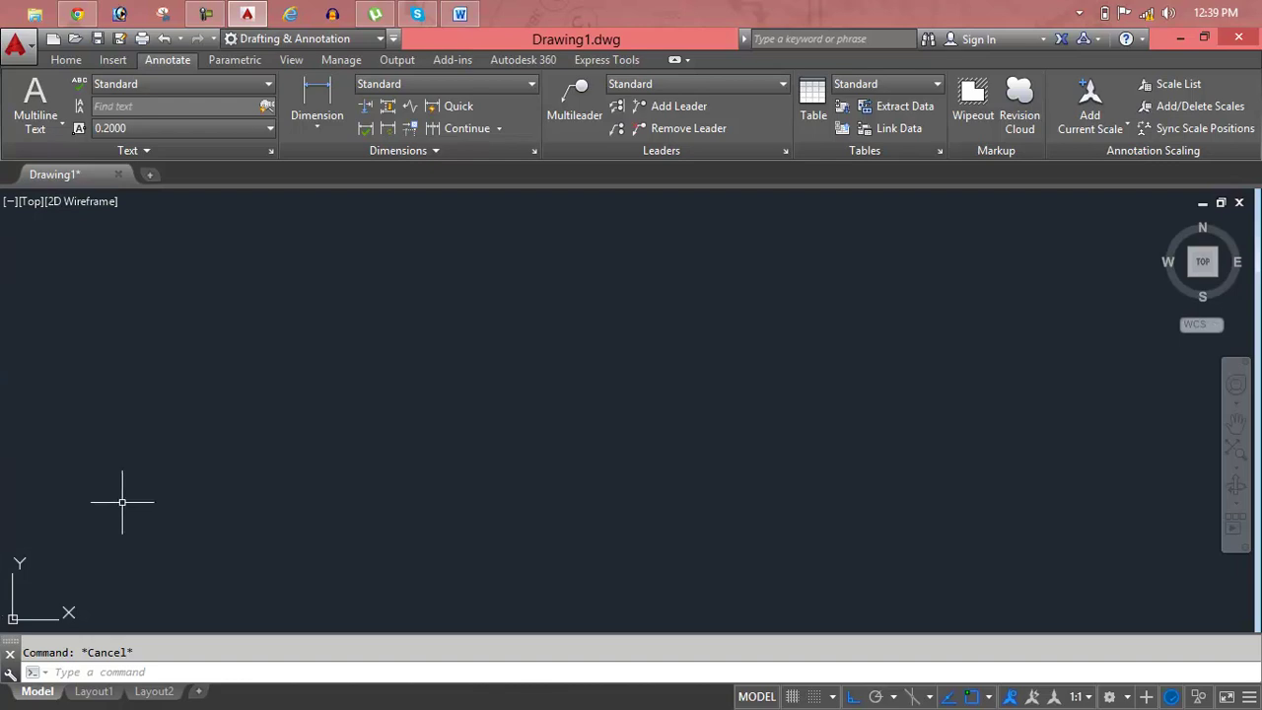
Switch the workspace to 3D Basics, then 3D Modeling, then back to Drafting & Annotation
{"action": "left_click", "coordinate": [304, 42]}
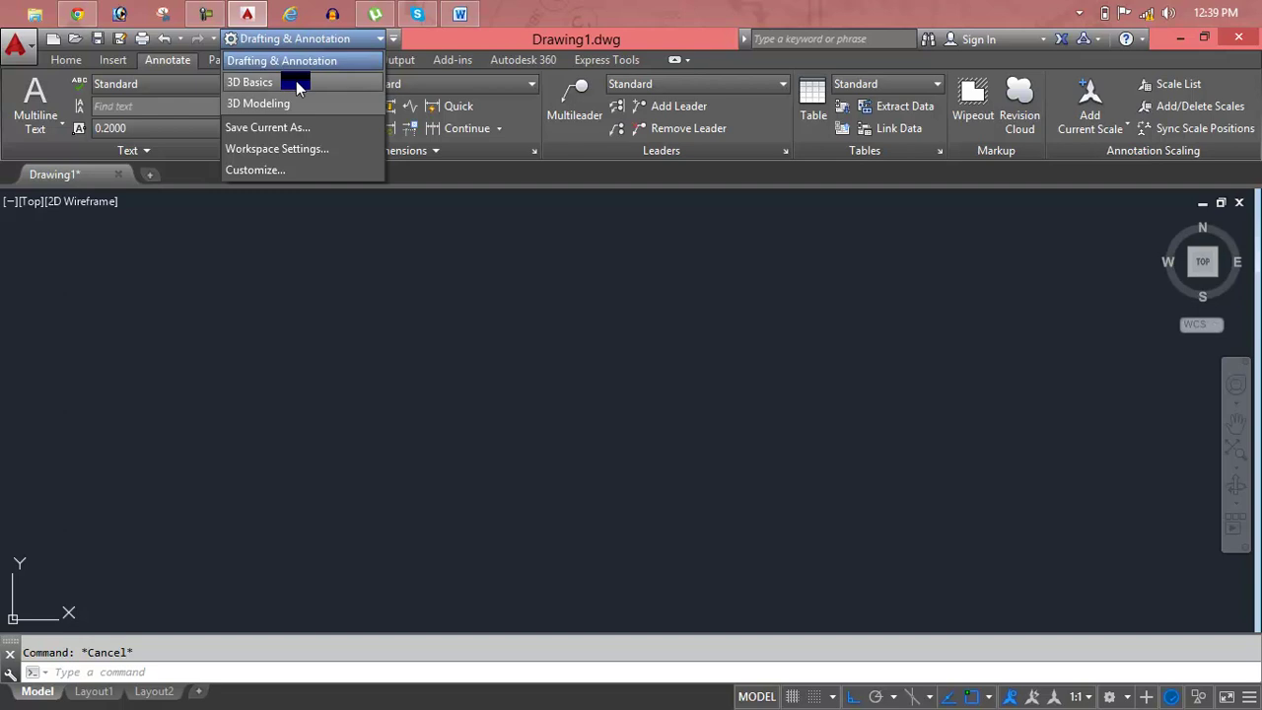
{"action": "left_click", "coordinate": [311, 87]}
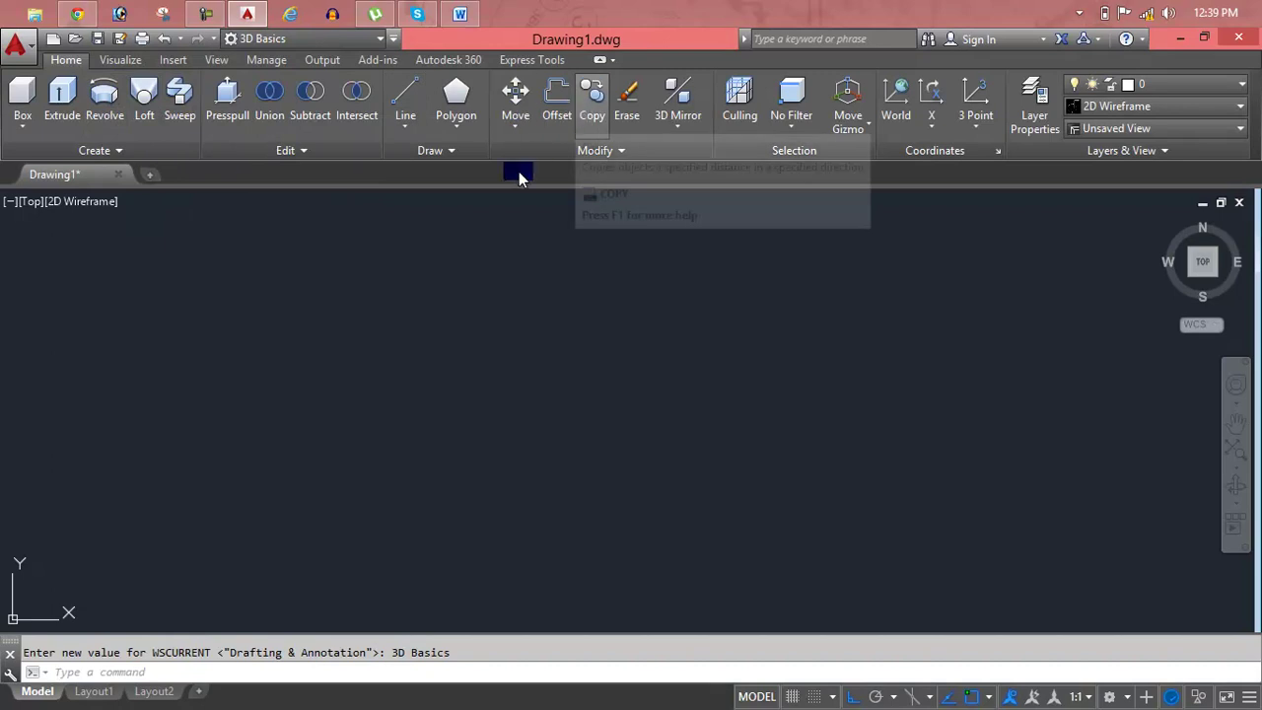
{"action": "left_click", "coordinate": [380, 39]}
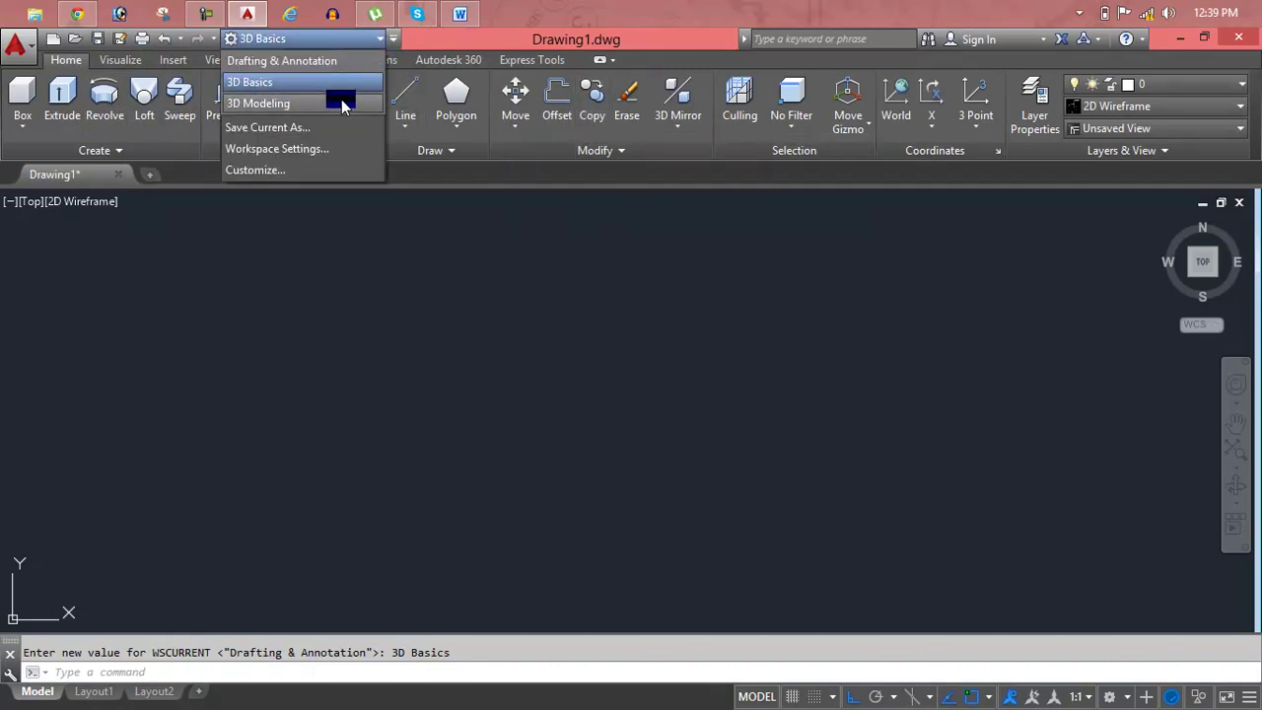
{"action": "left_click", "coordinate": [342, 105]}
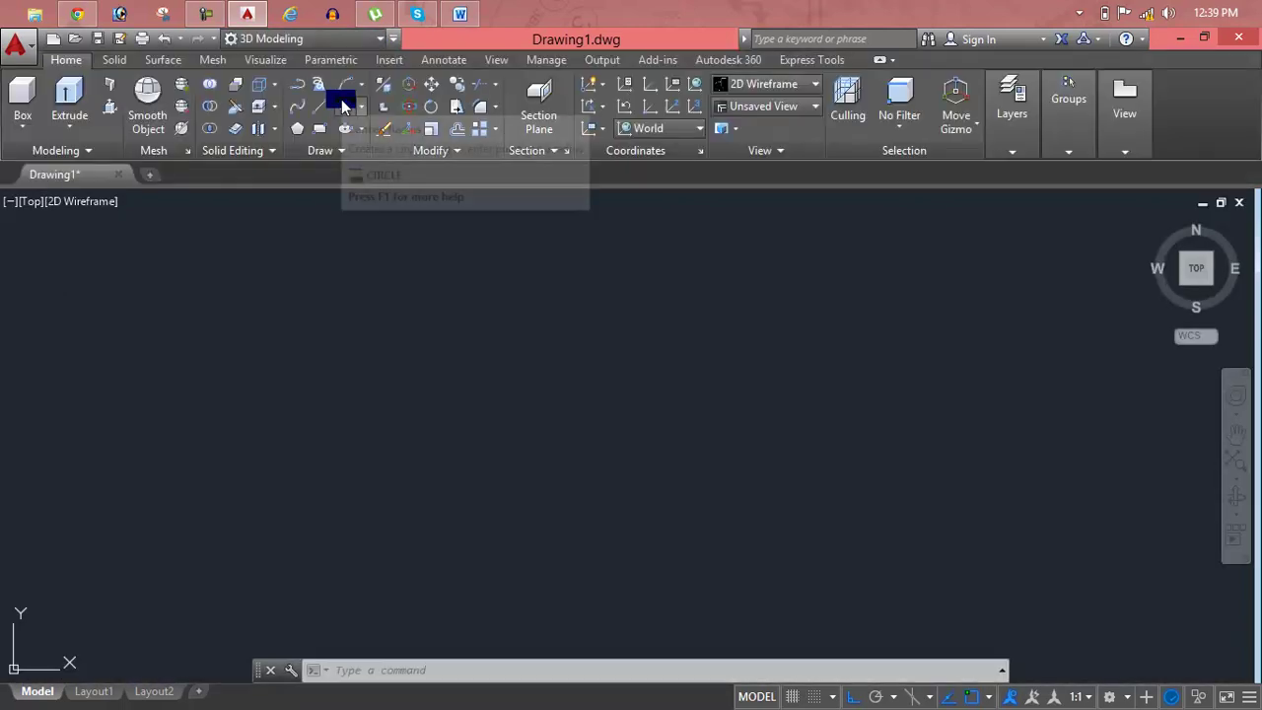
{"action": "left_click", "coordinate": [371, 41]}
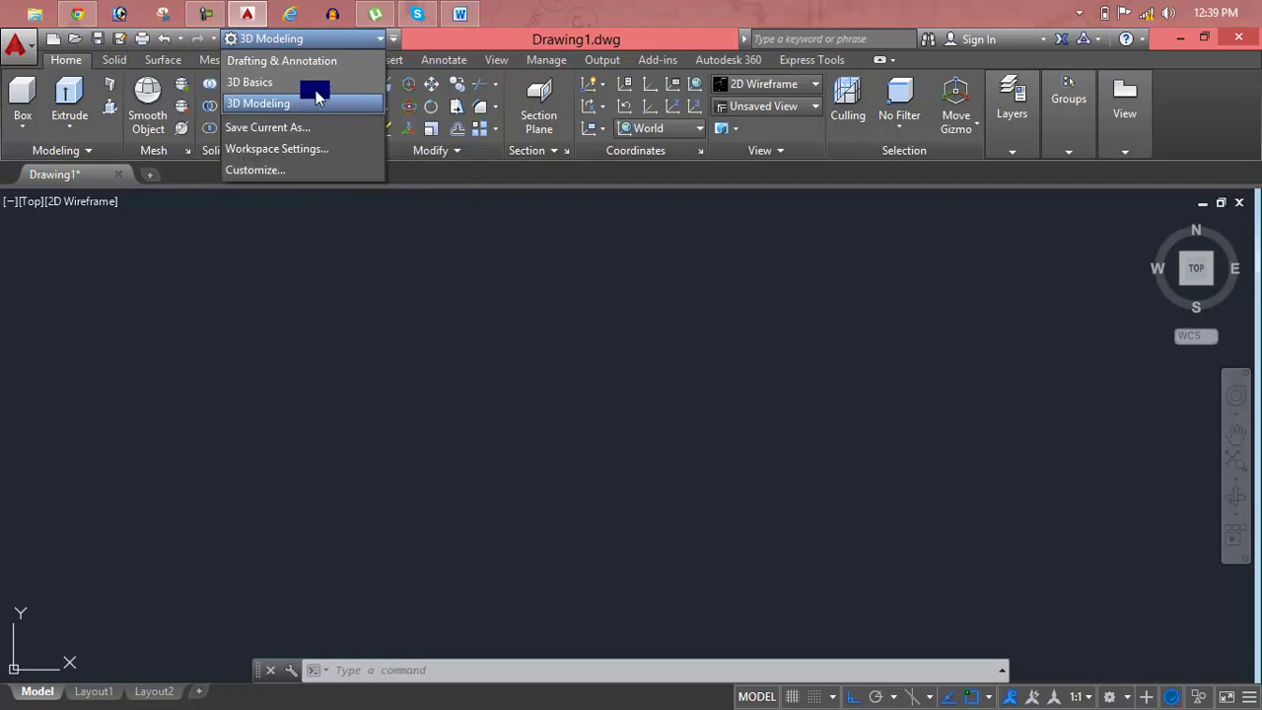
{"action": "left_click", "coordinate": [323, 57]}
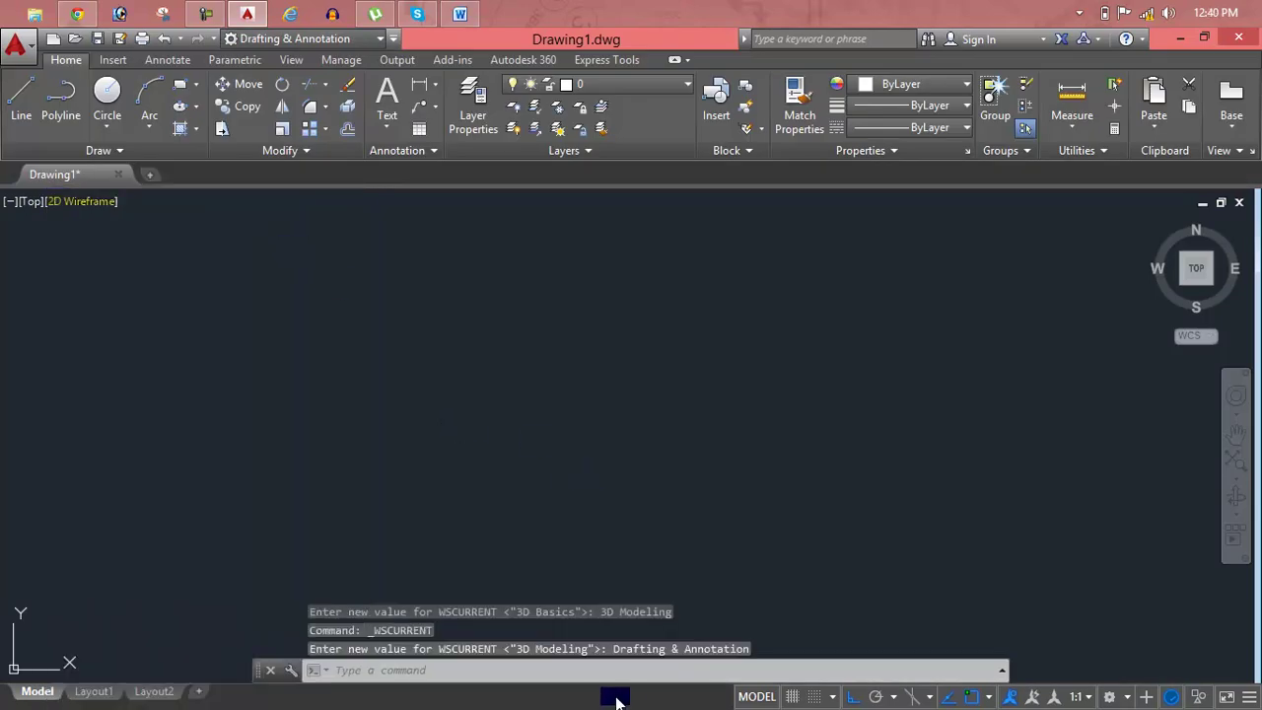
Dock the floating command line at the bottom and open the Workspace Switching options
{"action": "key", "text": "Escape"}
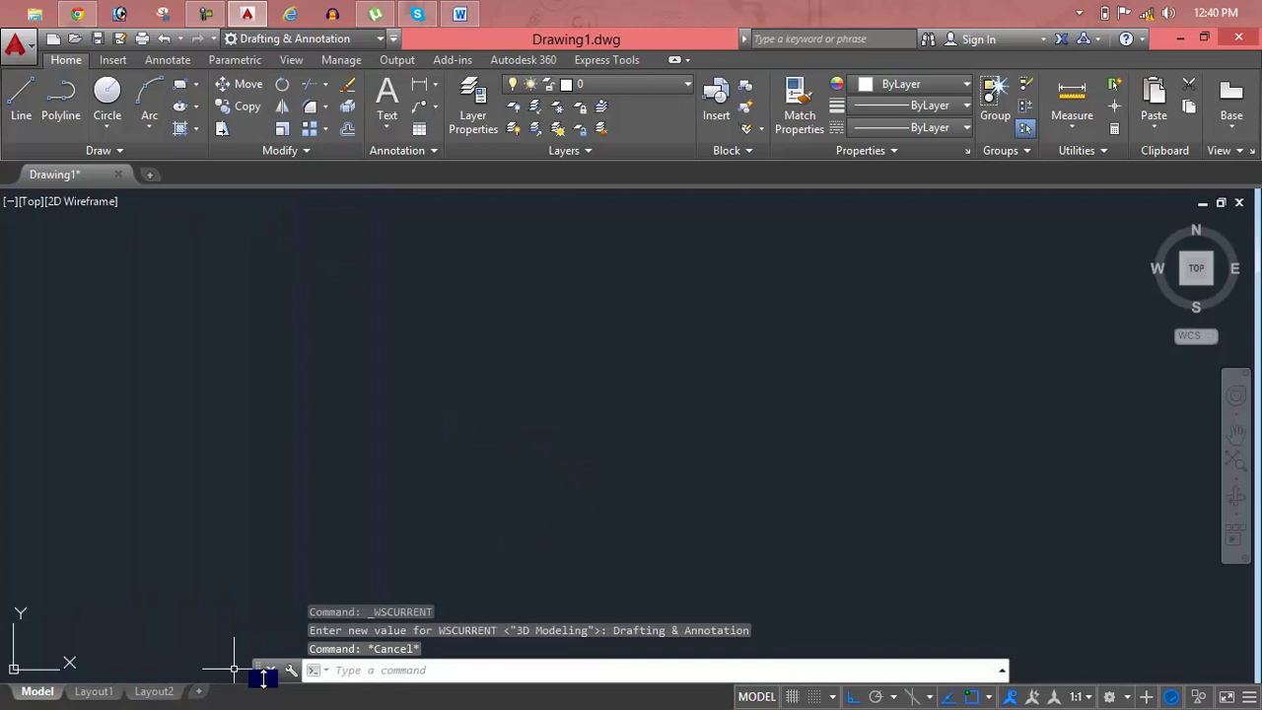
{"action": "mouse_move", "coordinate": [258, 678]}
{"action": "left_mouse_down"}
{"action": "mouse_move", "coordinate": [242, 646]}
{"action": "mouse_move", "coordinate": [325, 627]}
{"action": "left_mouse_up"}
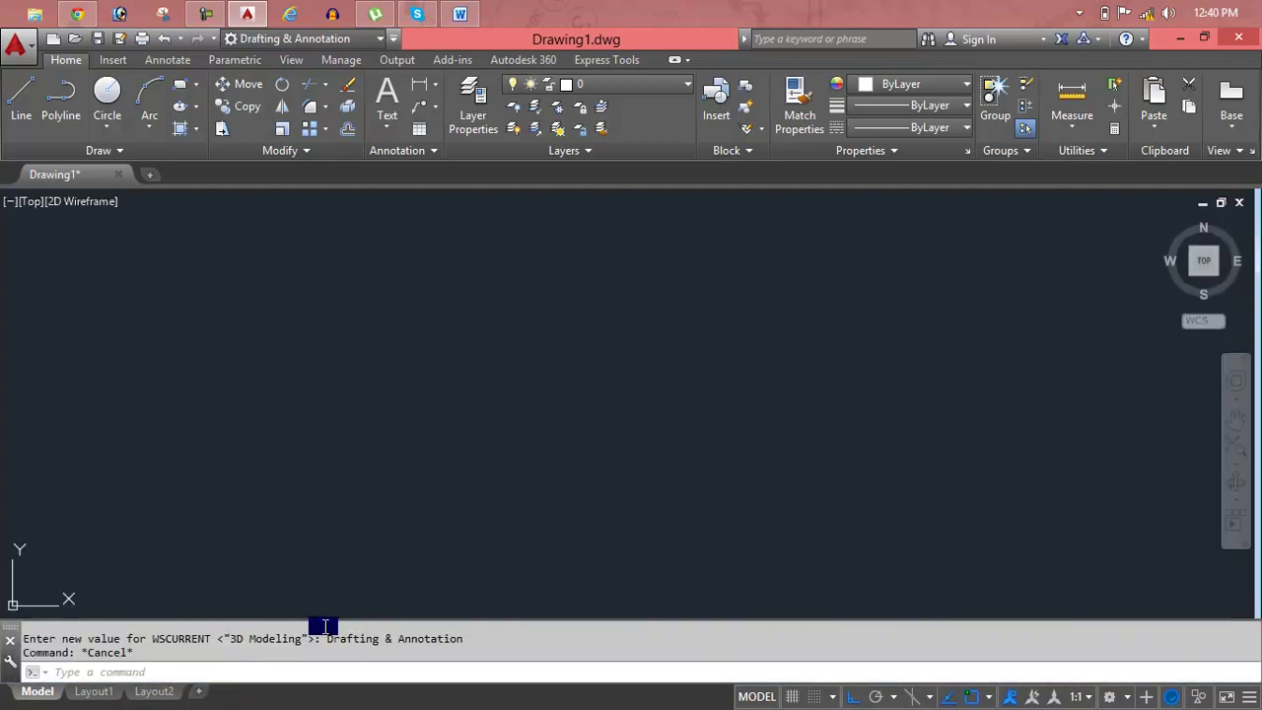
{"action": "left_click", "coordinate": [264, 671]}
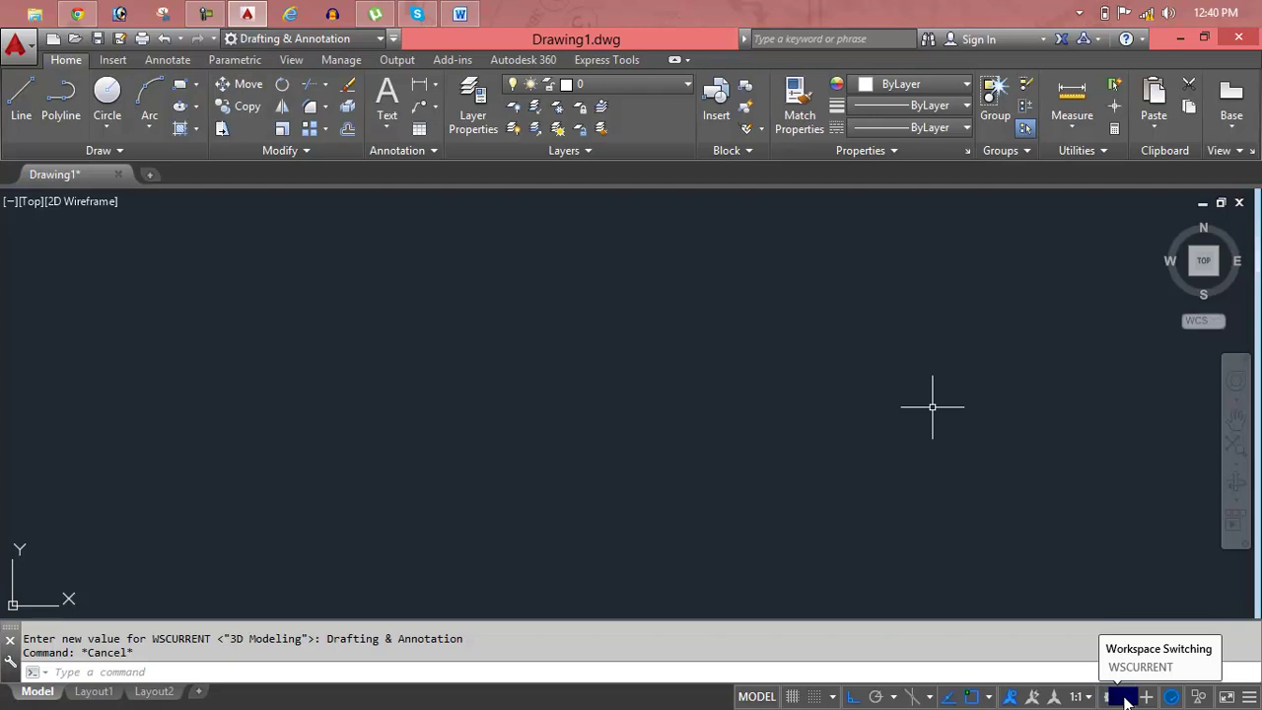
{"action": "left_click", "coordinate": [1125, 697]}
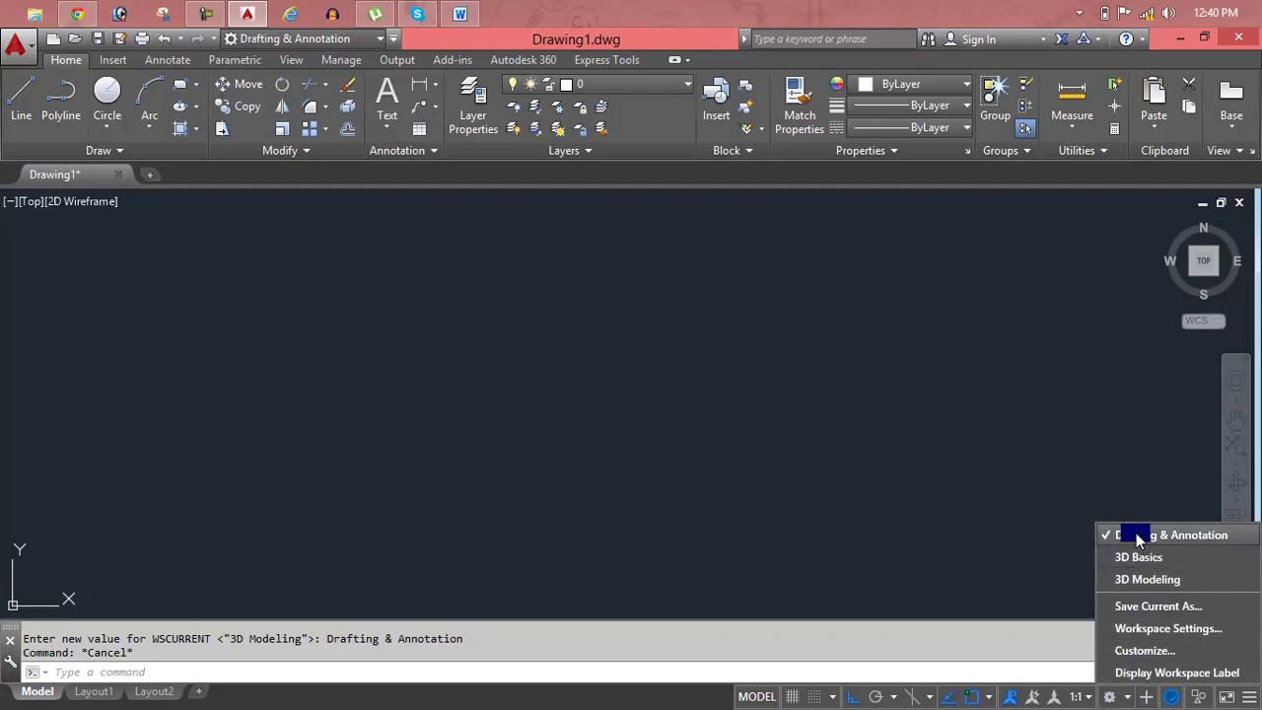
Toggle the Workspace item off and back on in the Quick Access Toolbar
{"action": "right_click", "coordinate": [397, 45]}
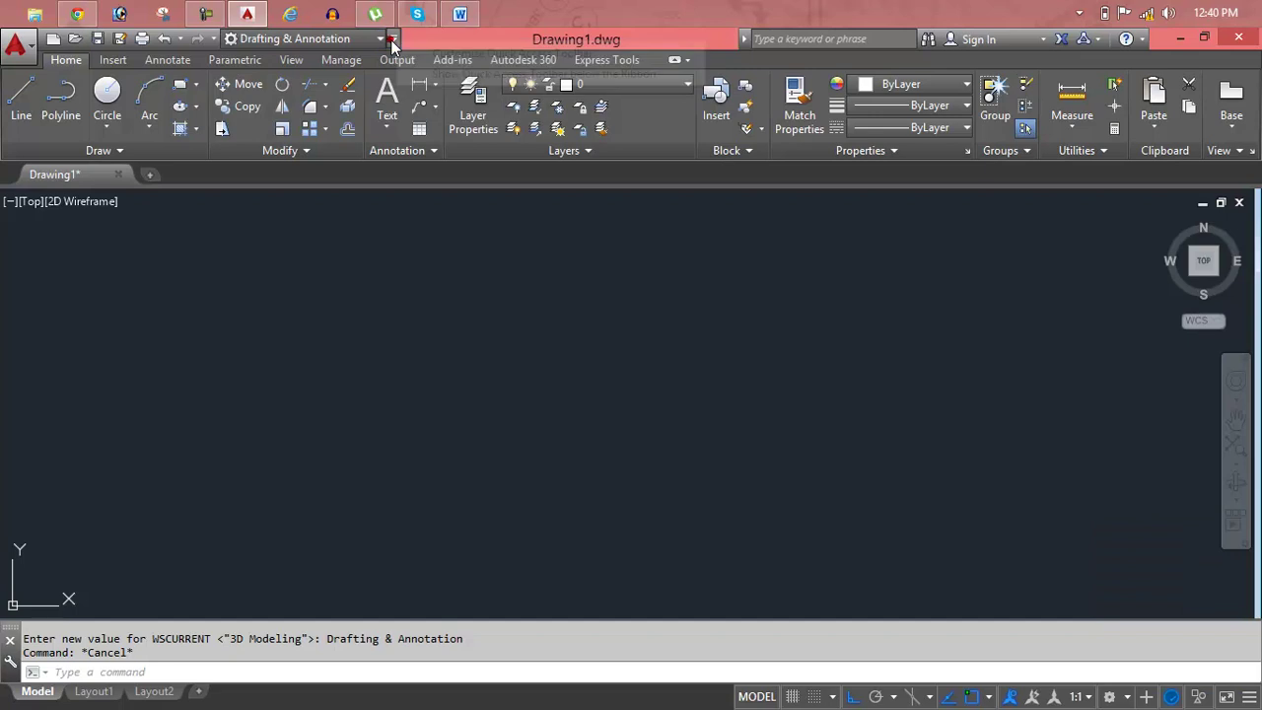
{"action": "left_click", "coordinate": [393, 46]}
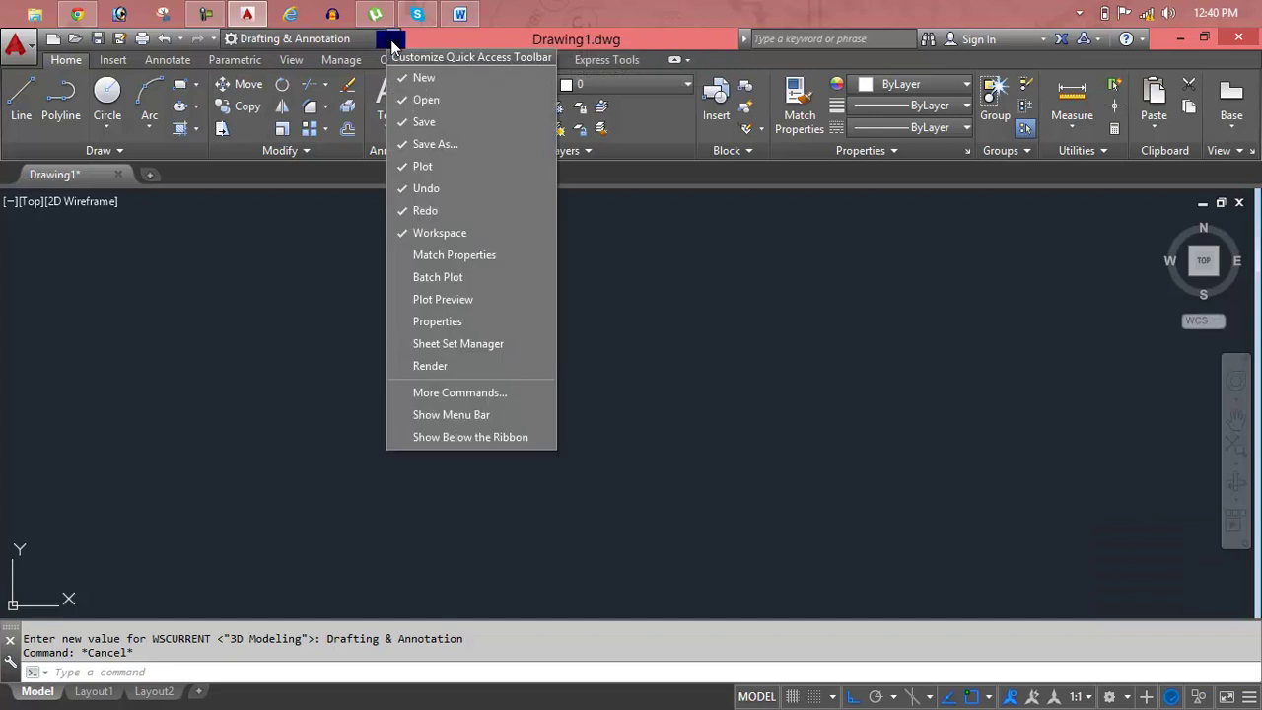
{"action": "left_click", "coordinate": [406, 234]}
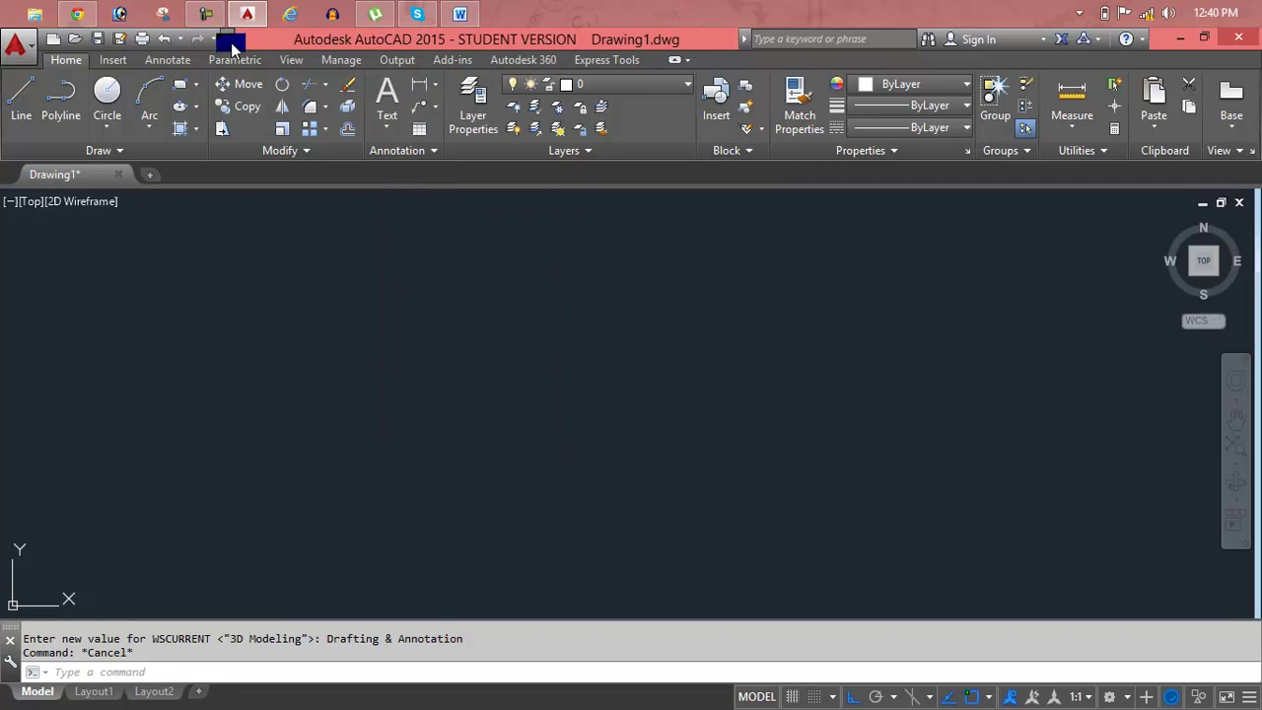
{"action": "left_click", "coordinate": [228, 40]}
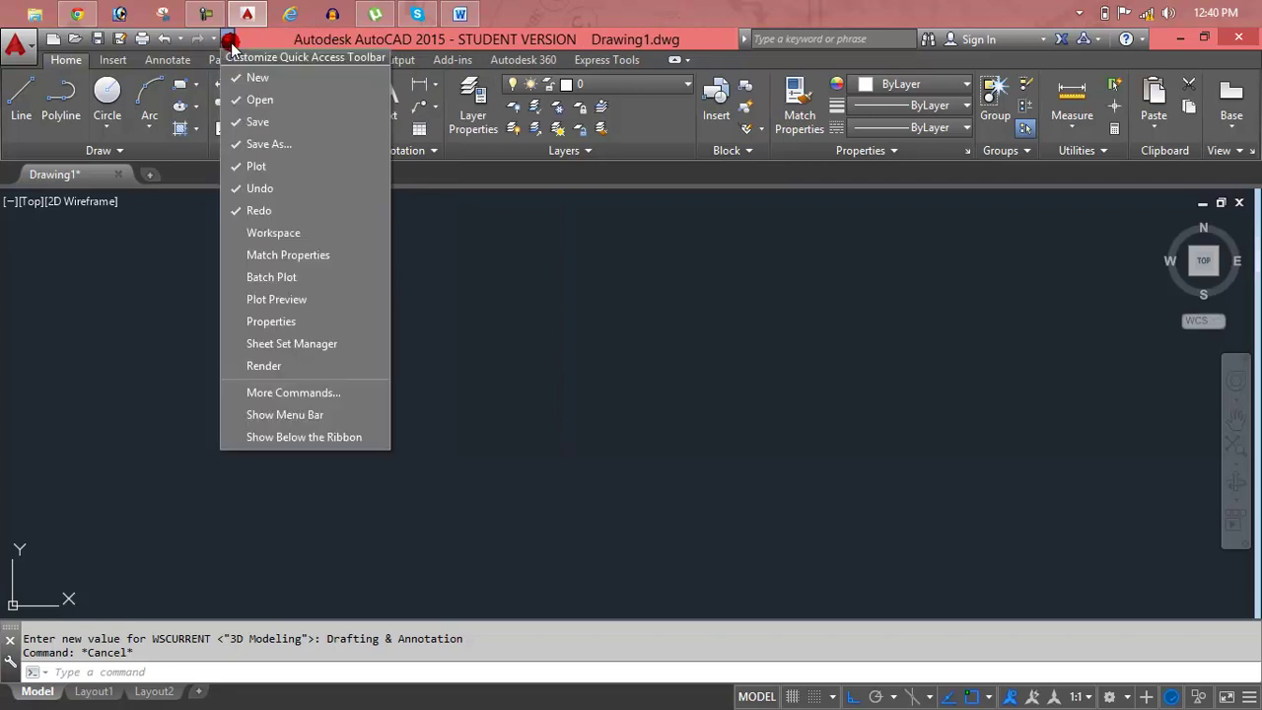
{"action": "left_click", "coordinate": [273, 235]}
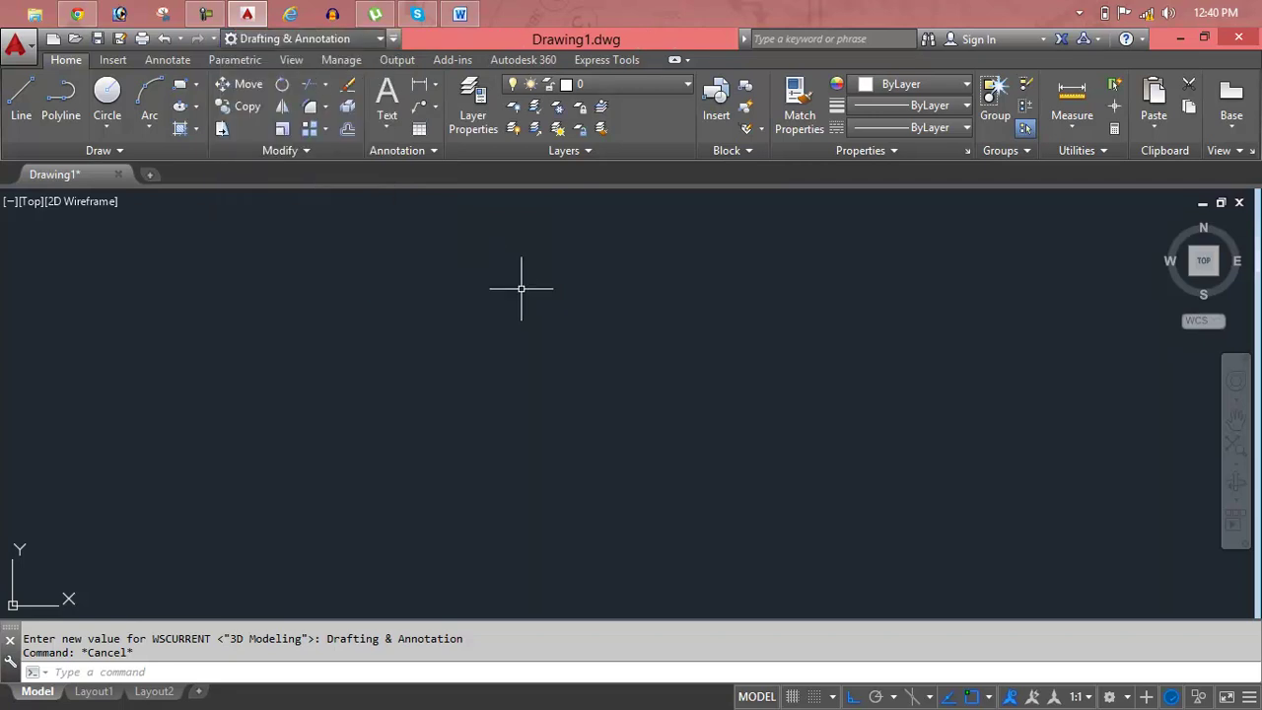
{"action": "key", "text": "Escape"}
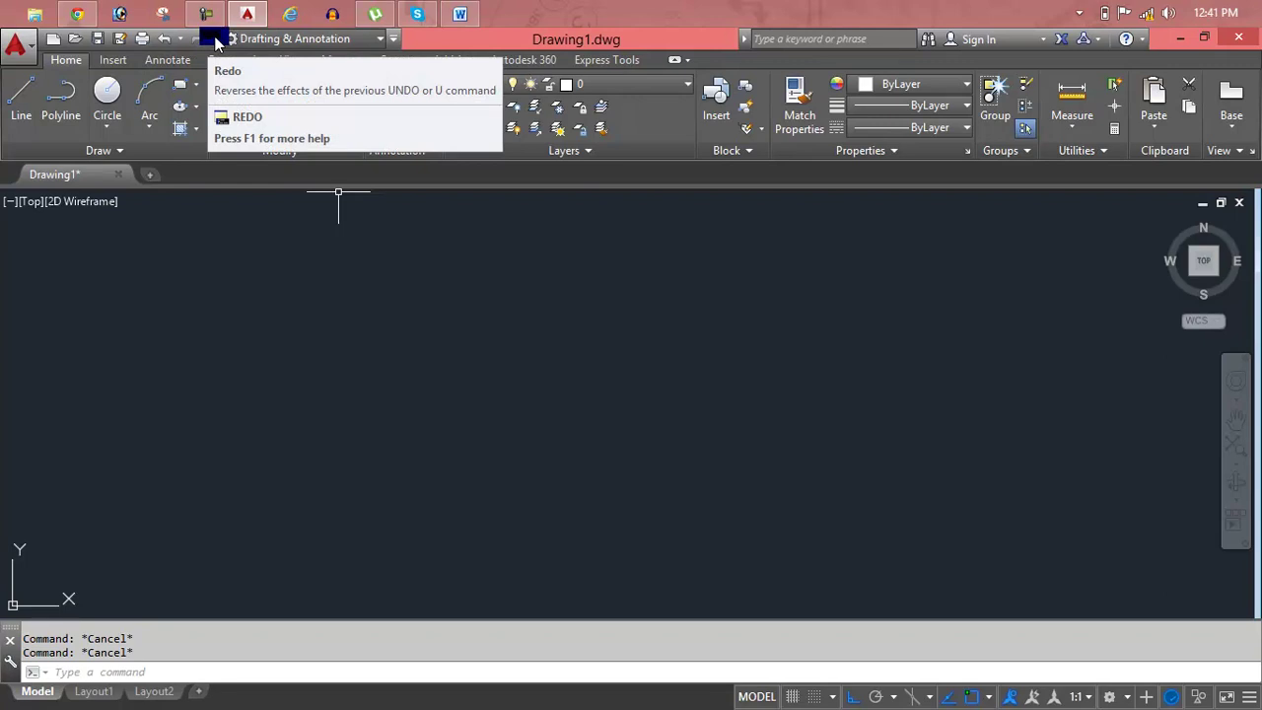
Show the classic menu bar and shrink the ribbon to panel buttons
{"action": "left_click", "coordinate": [392, 40]}
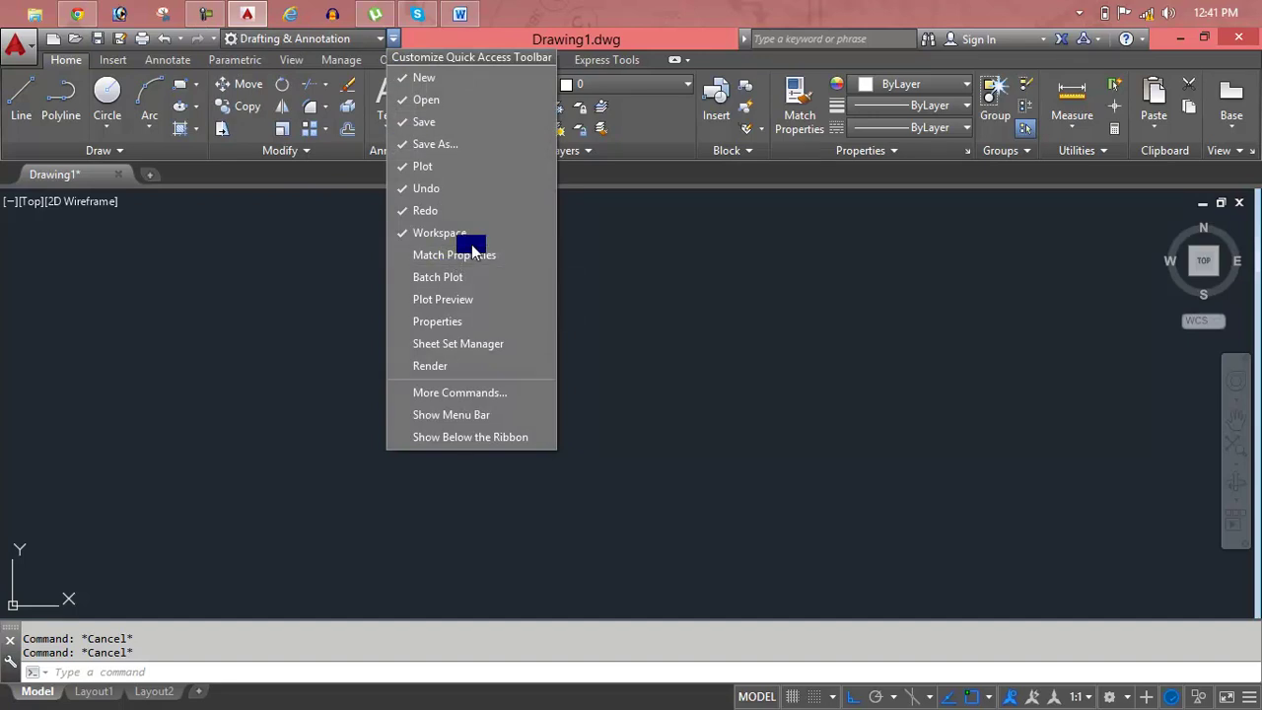
{"action": "left_click", "coordinate": [460, 424]}
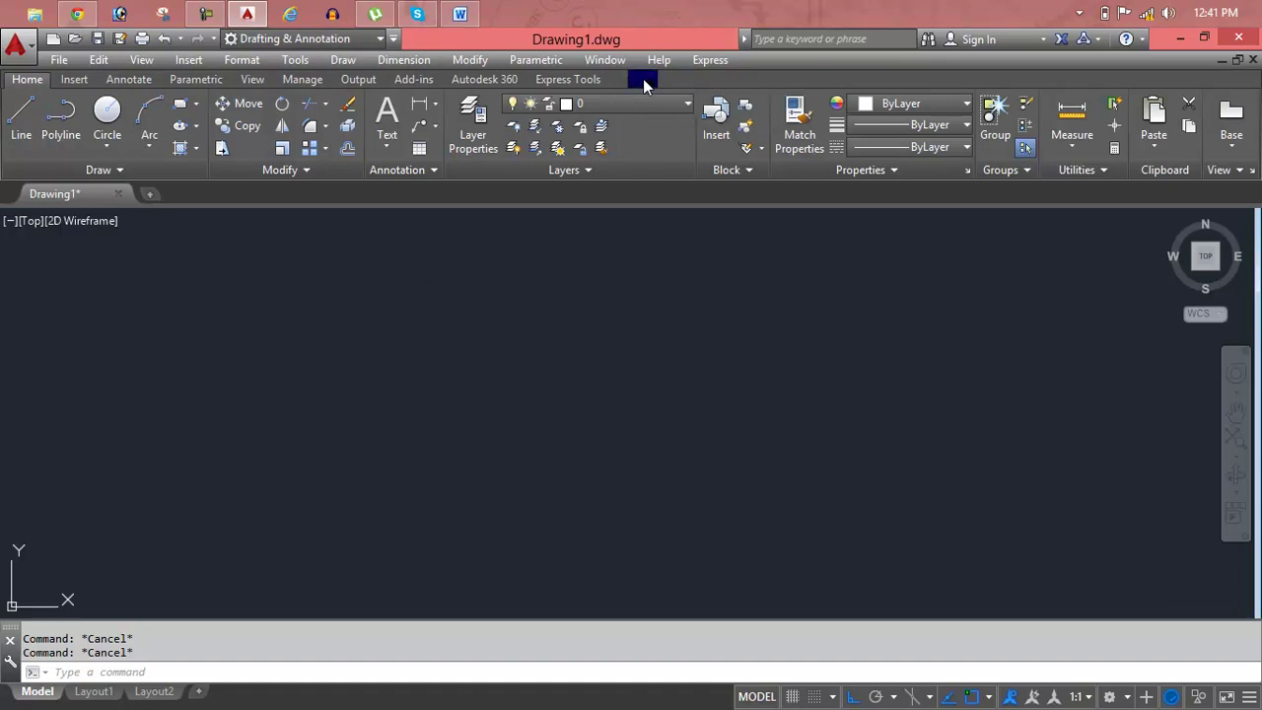
{"action": "left_click", "coordinate": [634, 84]}
Cycle the ribbon minimize toggle until only the ribbon tab names remain
{"action": "left_click", "coordinate": [634, 84]}
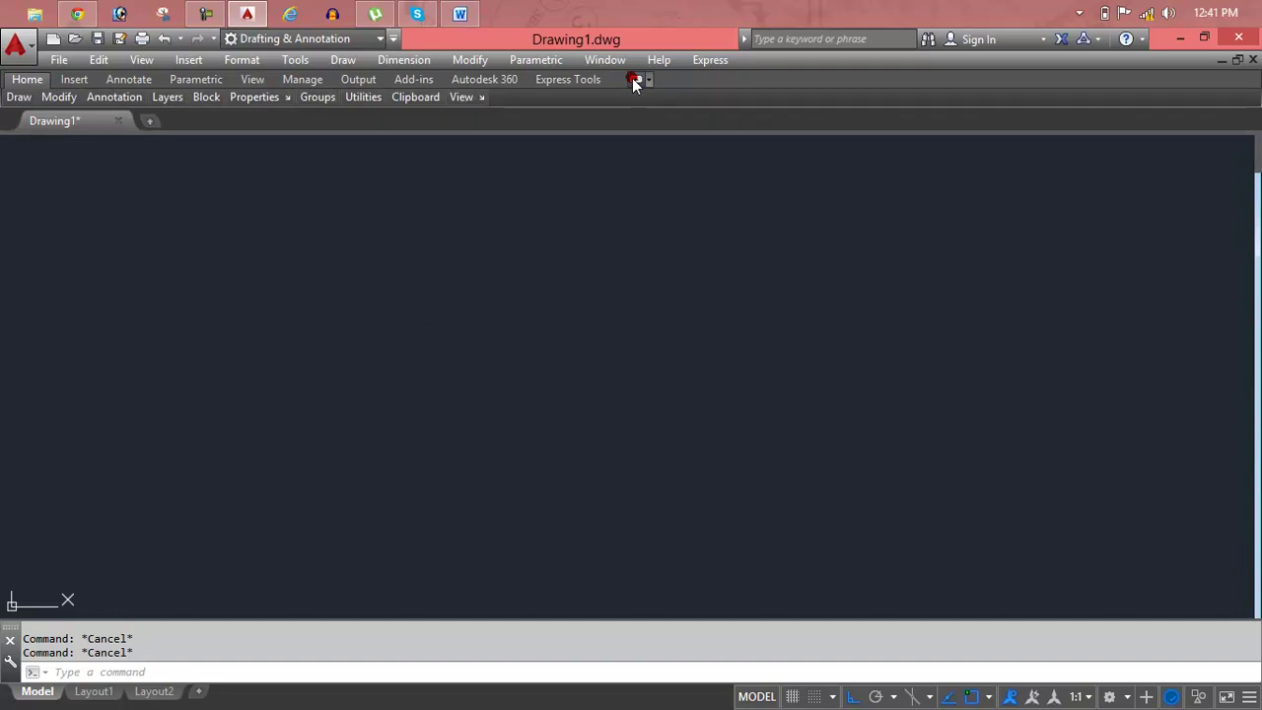
{"action": "left_click", "coordinate": [634, 84]}
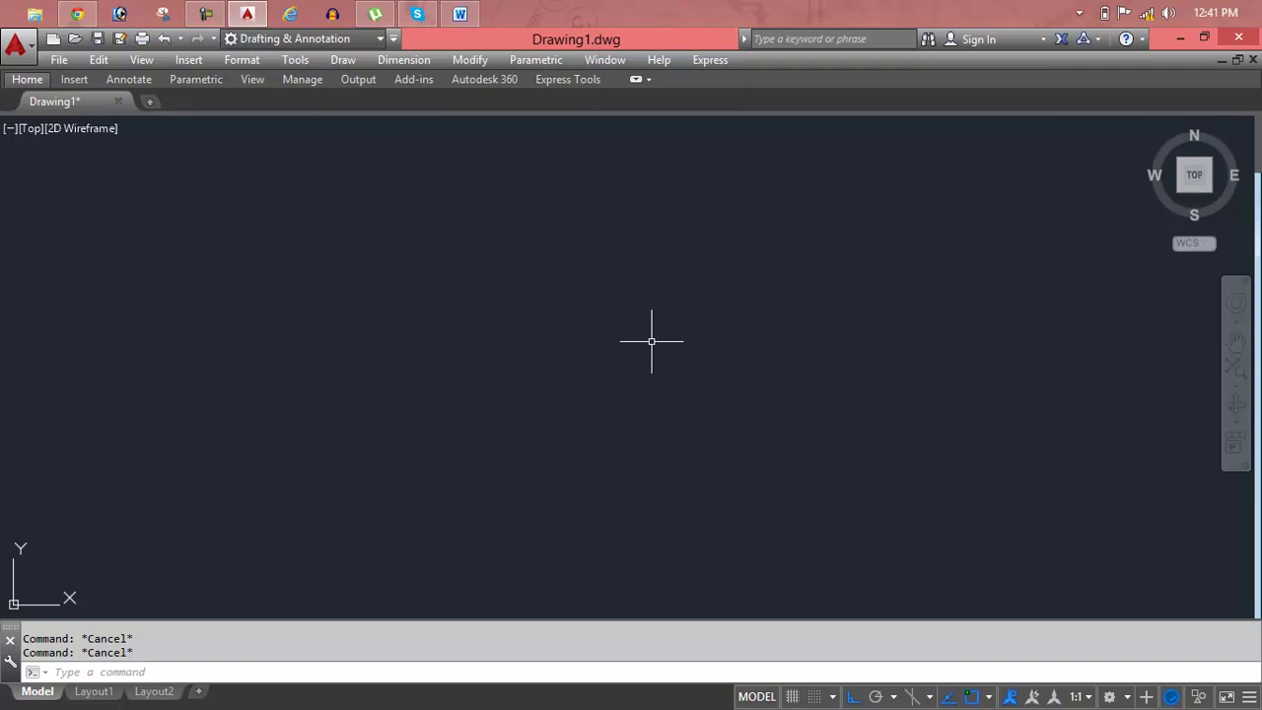
{"action": "type", "text": "C"}
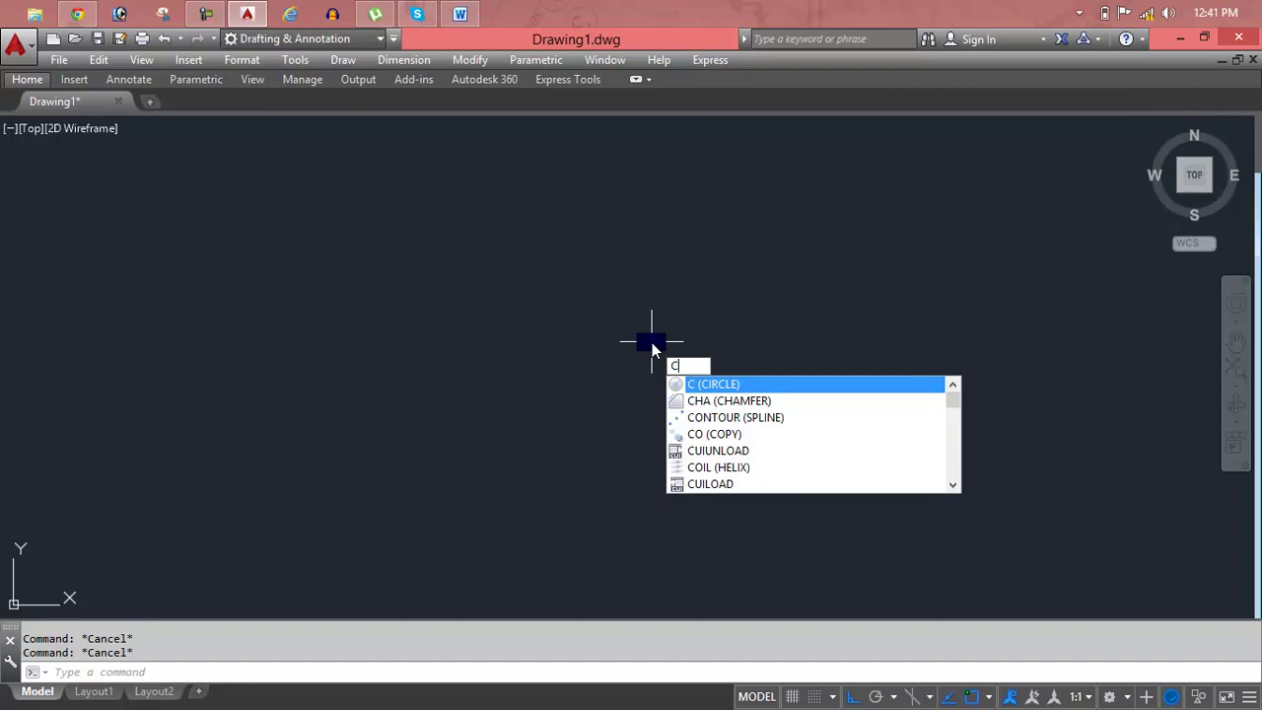
{"action": "type", "text": "U"}
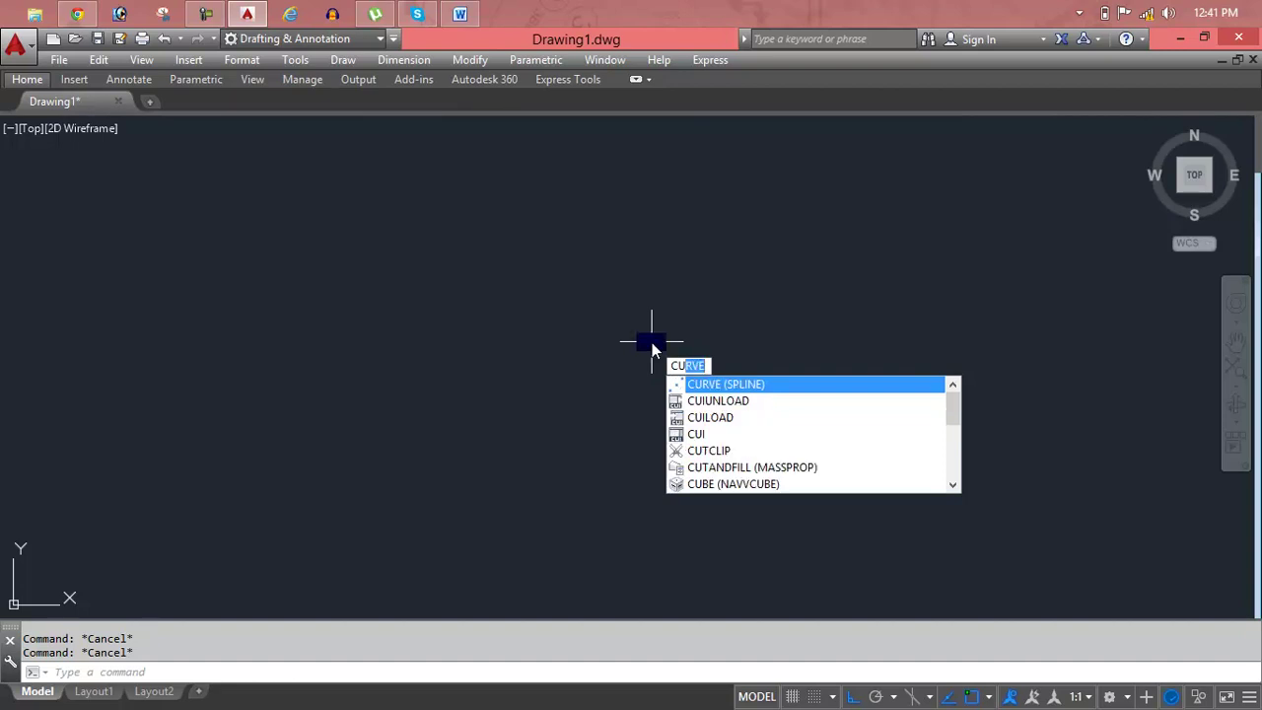
{"action": "type", "text": "I"}
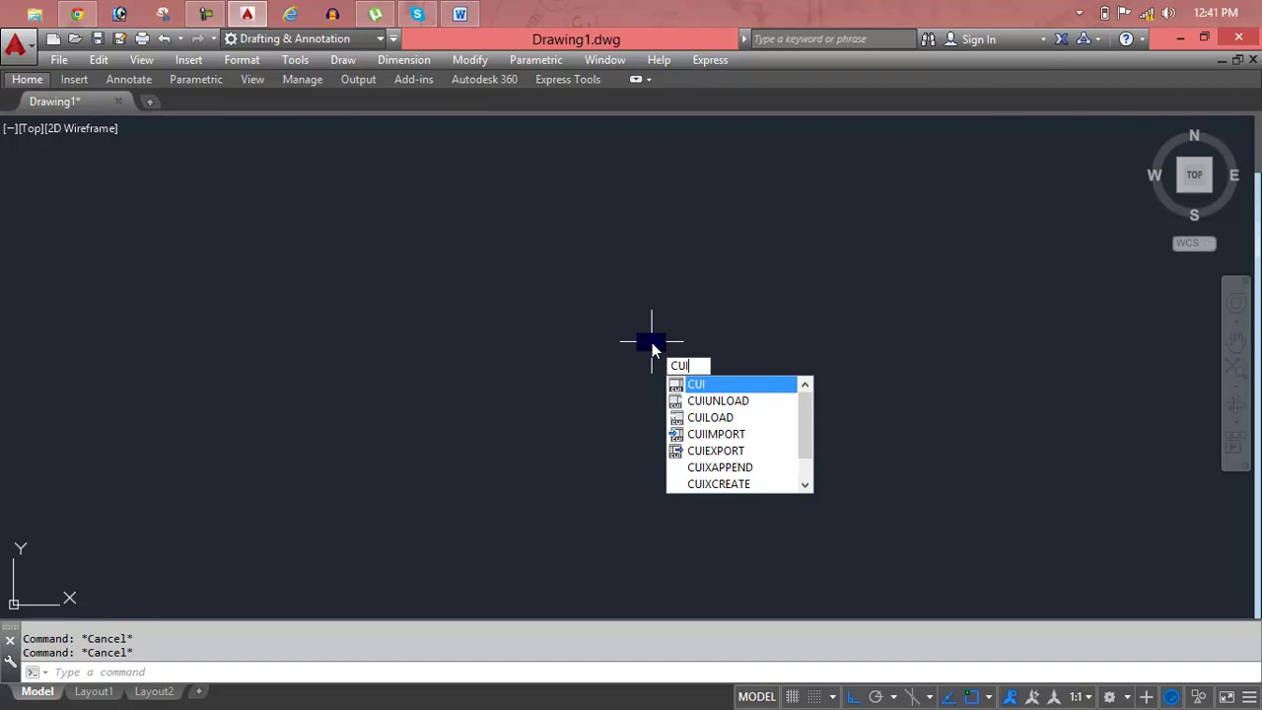
{"action": "key", "text": "Return"}
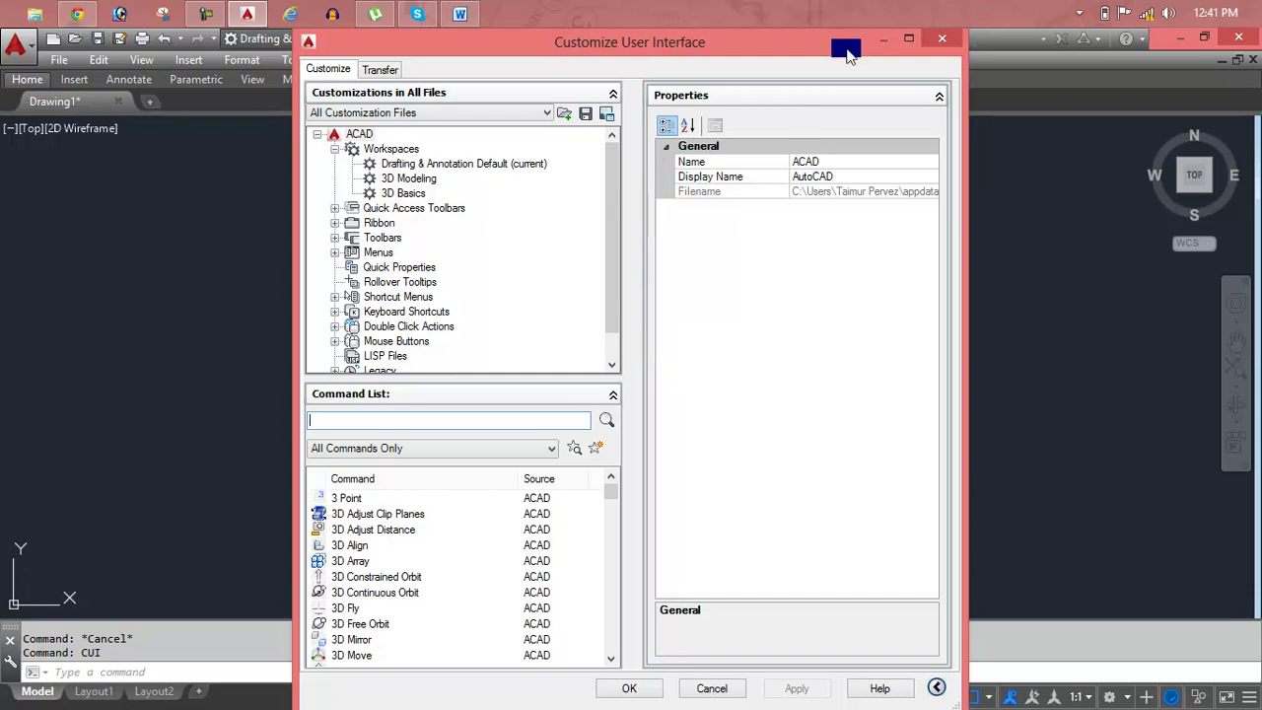
{"action": "left_click", "coordinate": [941, 40]}
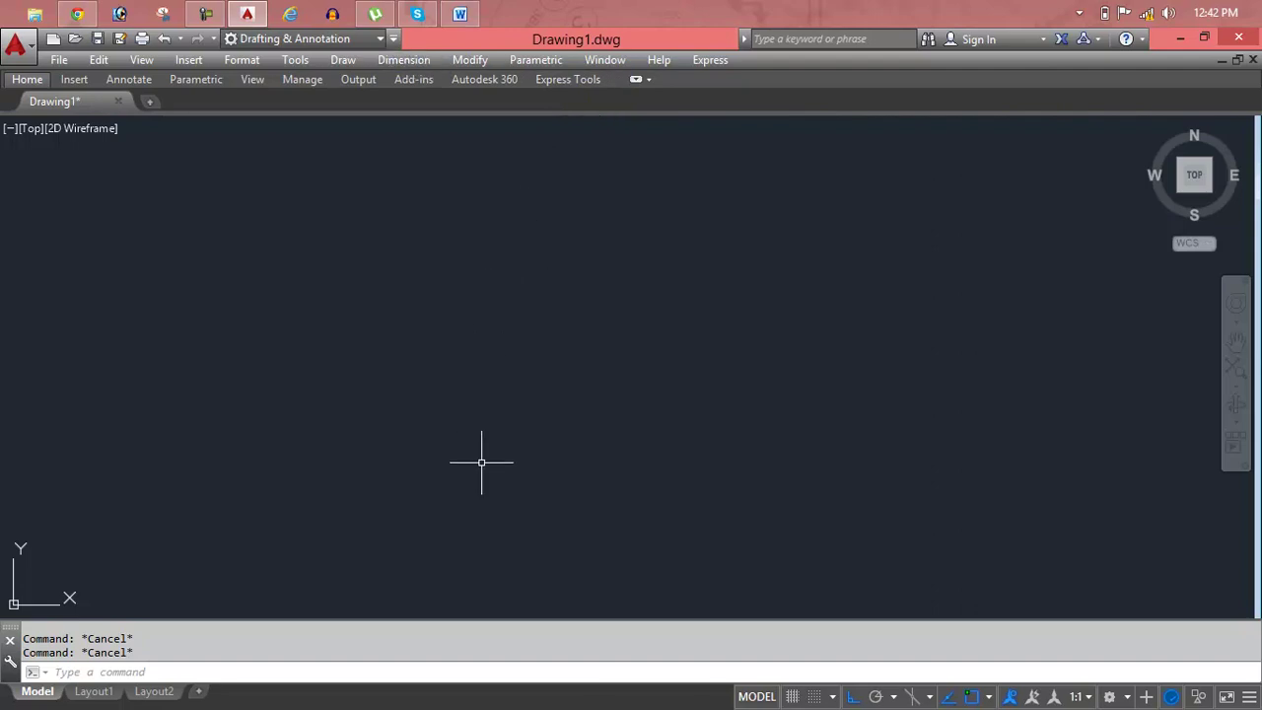
Run -TOOLBAR on the Standard toolbar and choose the Show option
{"action": "type", "text": "tool"}
{"action": "type", "text": "bar"}
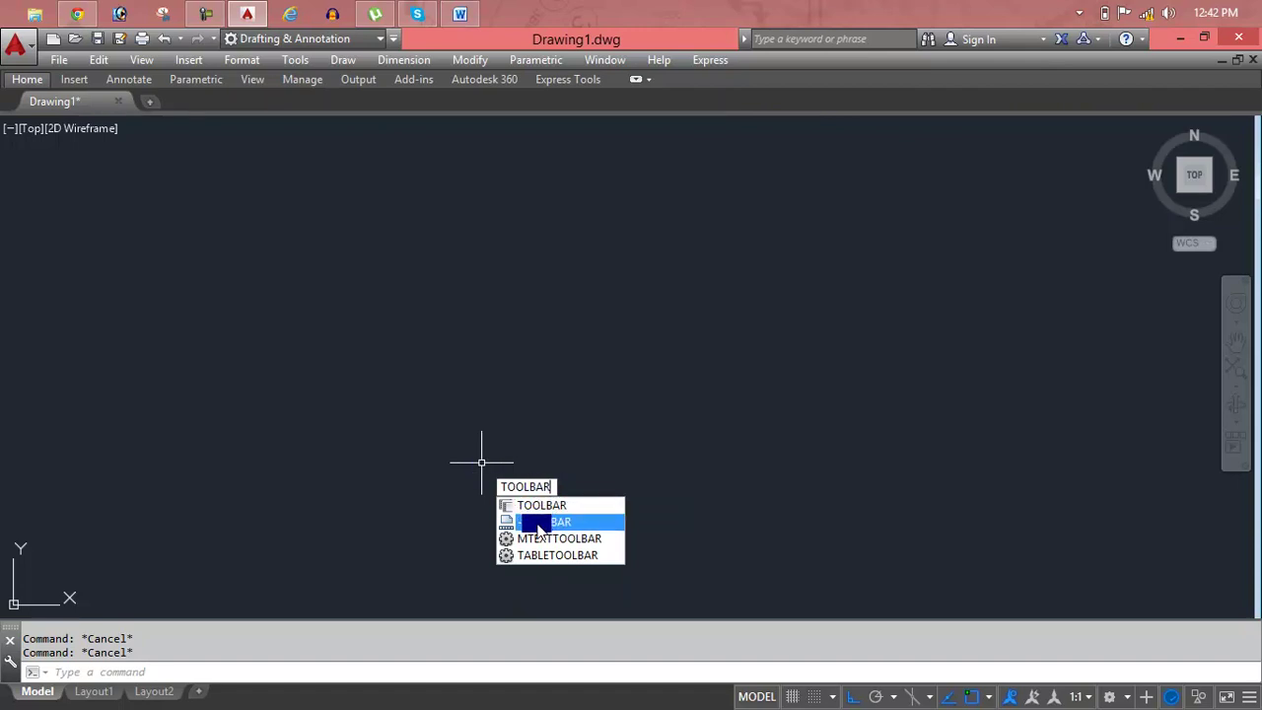
{"action": "left_click", "coordinate": [539, 530]}
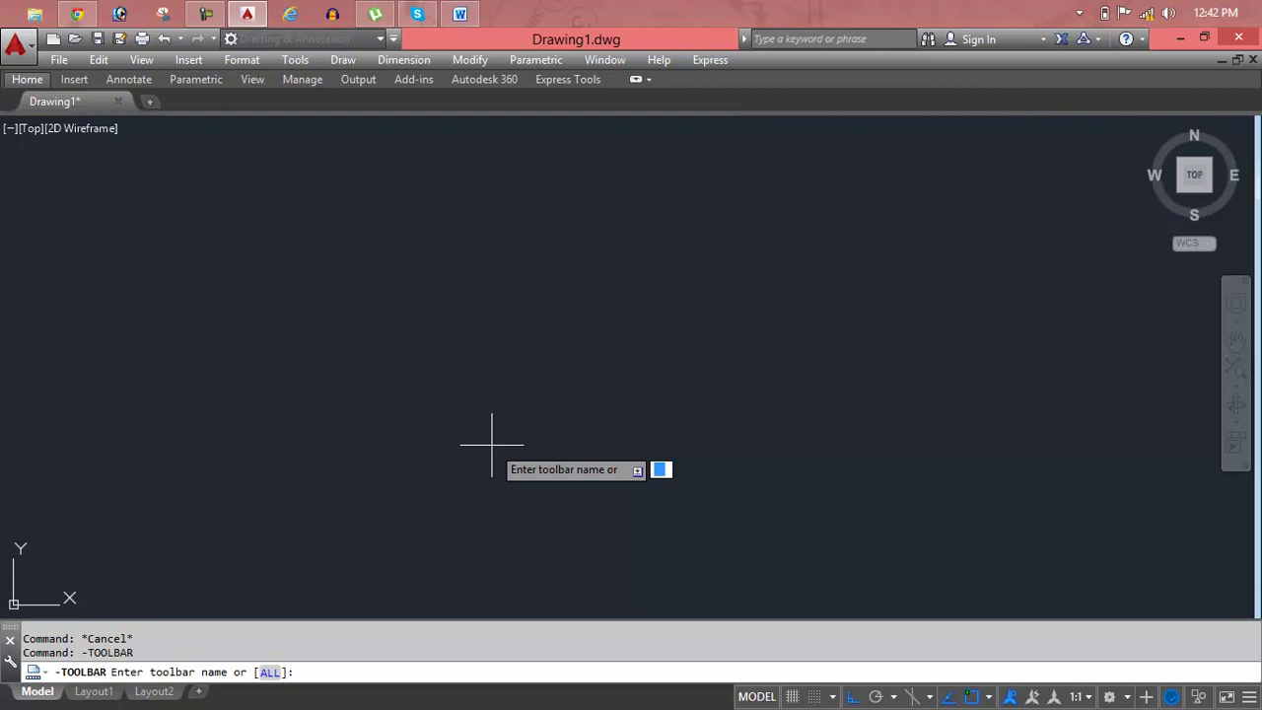
{"action": "type", "text": "S"}
{"action": "type", "text": "tandard"}
{"action": "key", "text": "BackSpace"}
{"action": "type", "text": "d"}
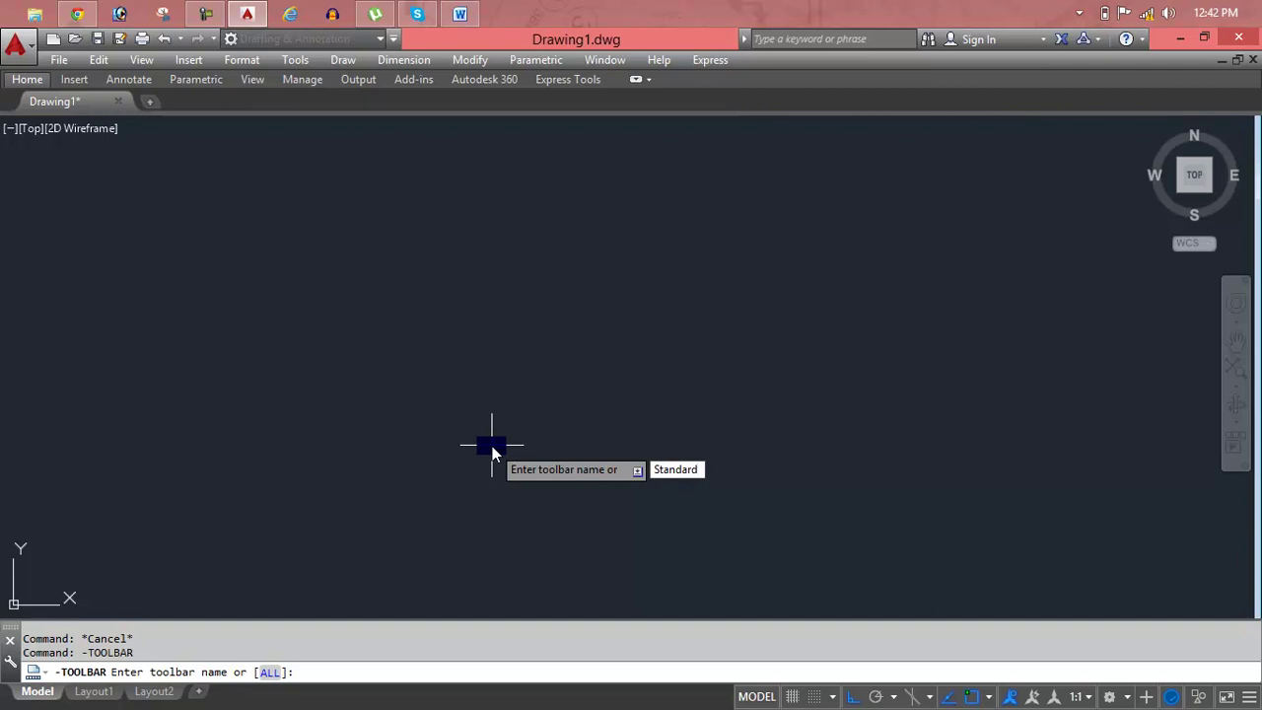
{"action": "key", "text": "Return"}
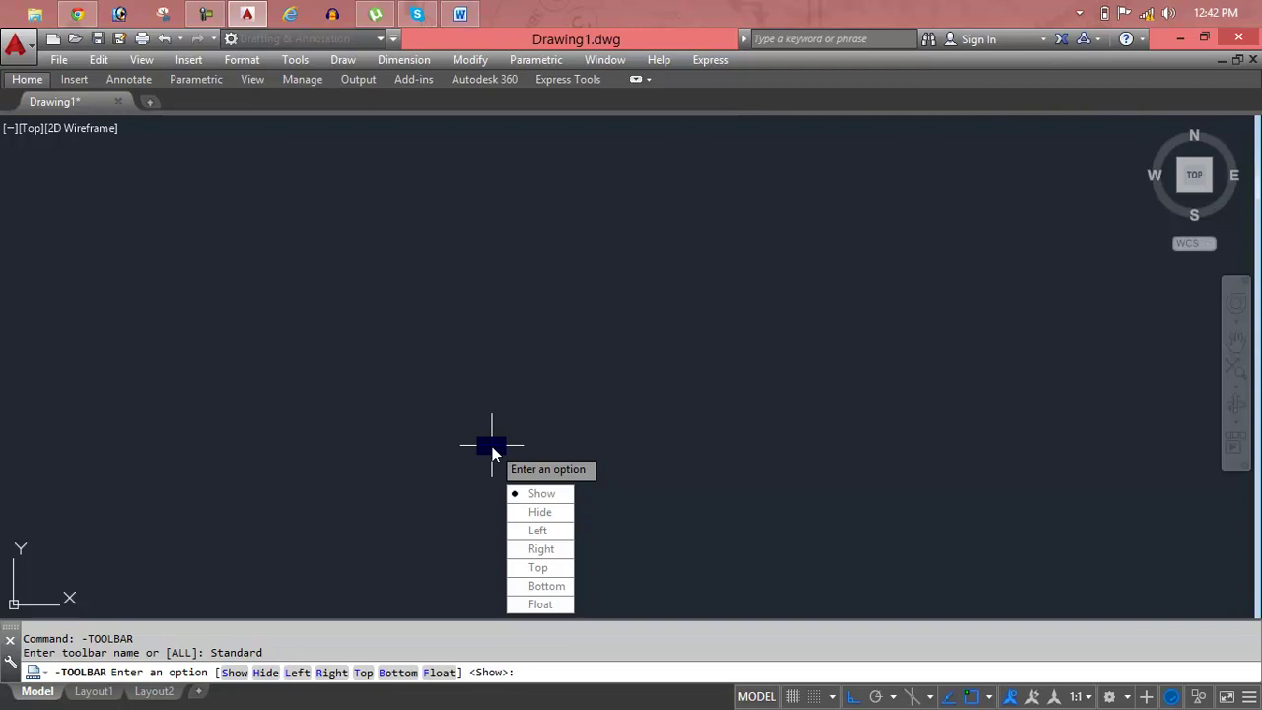
{"action": "type", "text": "show"}
Show the Standard toolbar and turn on the Draw toolbar from the toolbar list
{"action": "key", "text": "Return"}
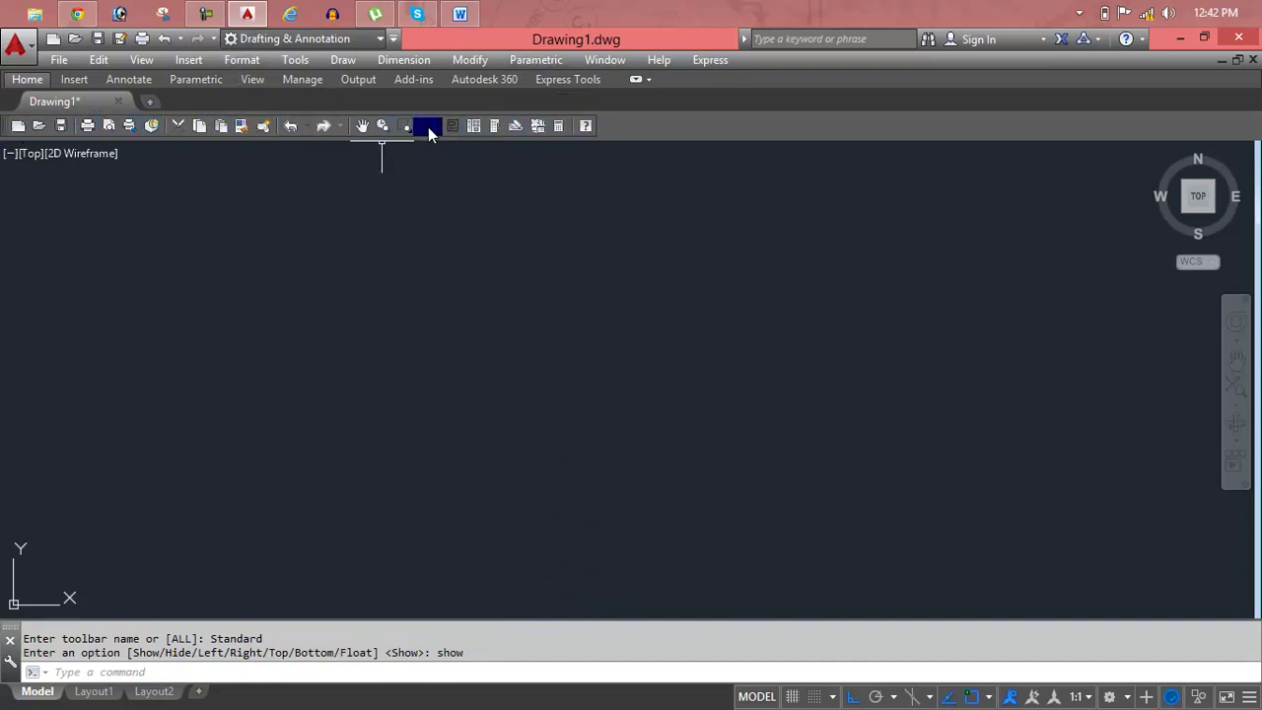
{"action": "right_click", "coordinate": [427, 130]}
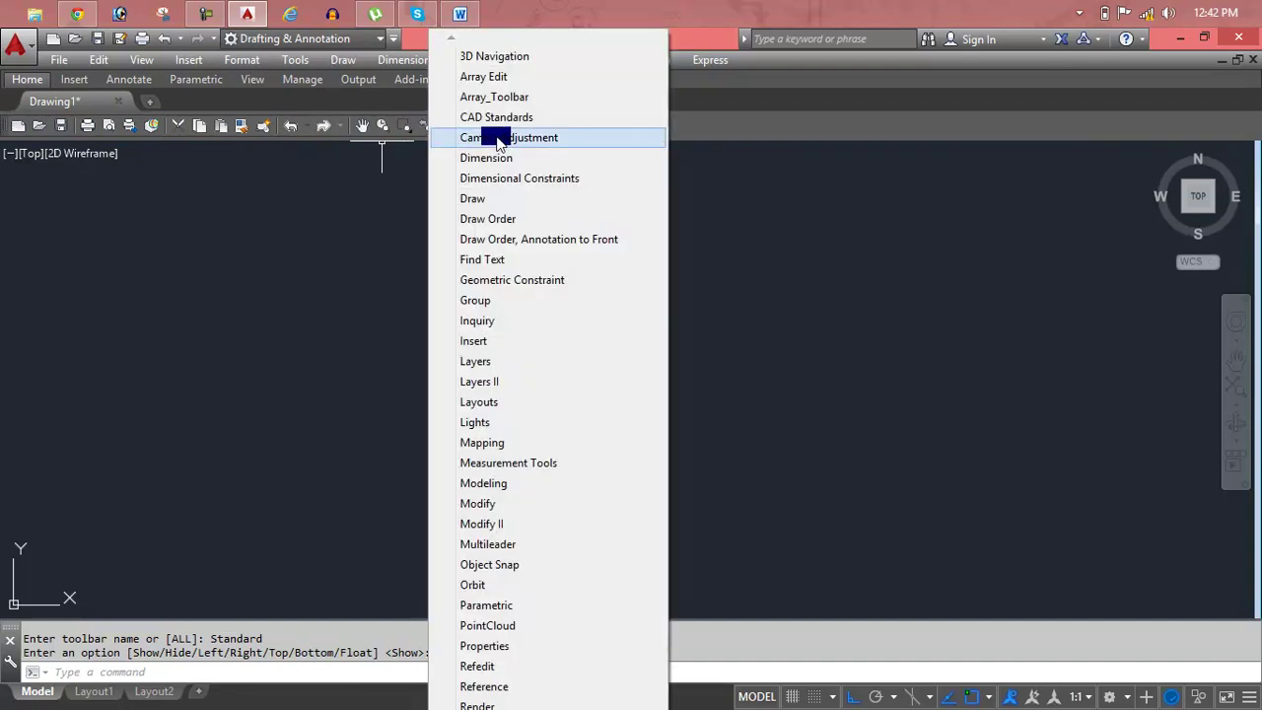
{"action": "left_click", "coordinate": [493, 204]}
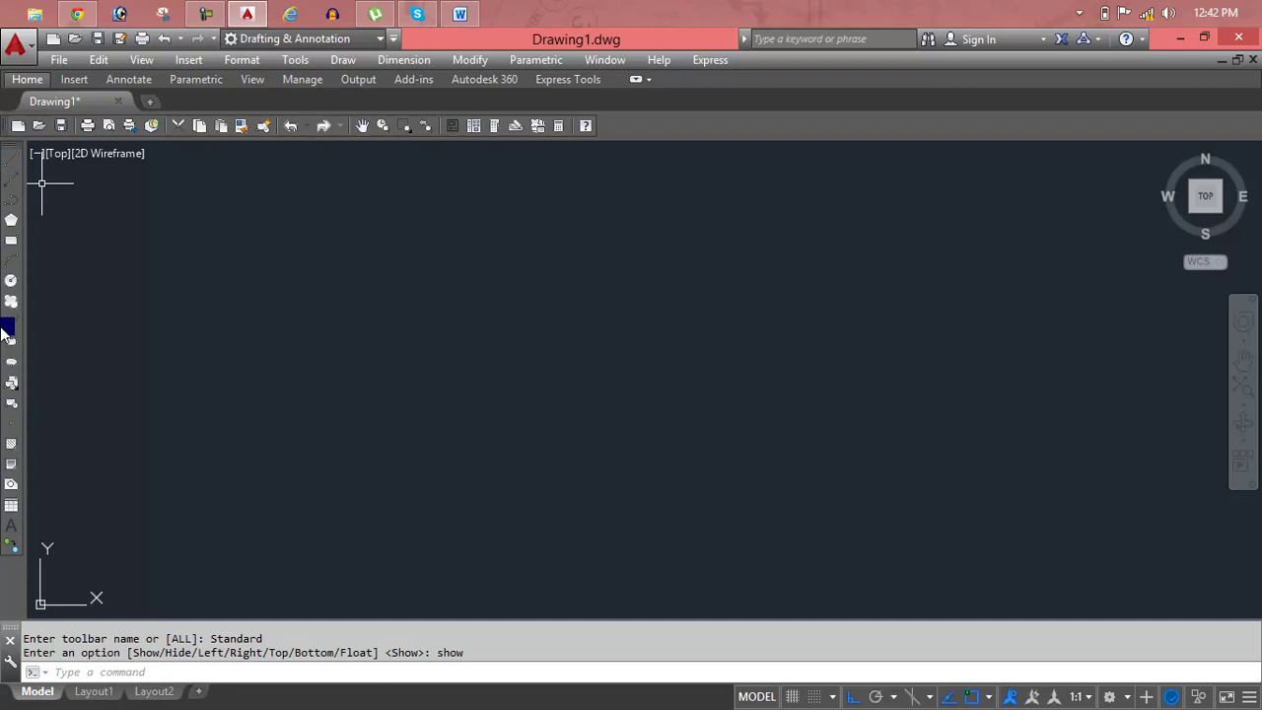
Turn on the Modify toolbar from the toolbar list, docked on the right edge
{"action": "right_click", "coordinate": [485, 135]}
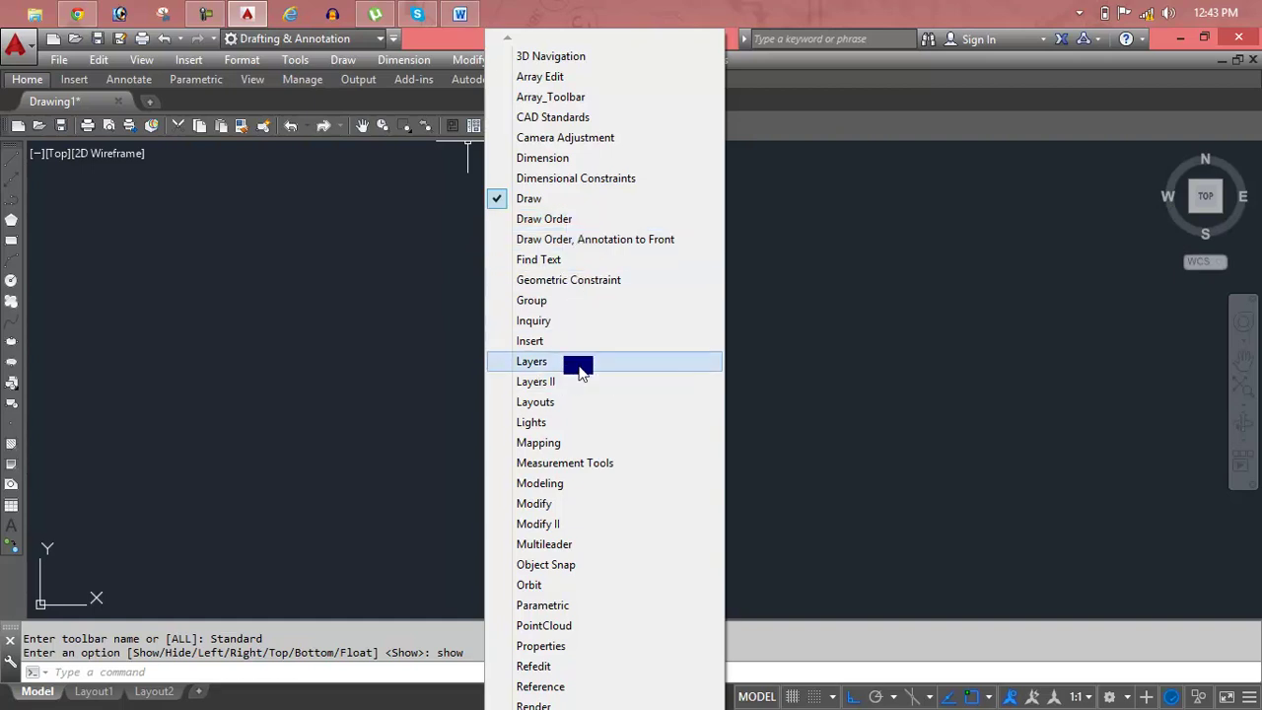
{"action": "left_click", "coordinate": [592, 505]}
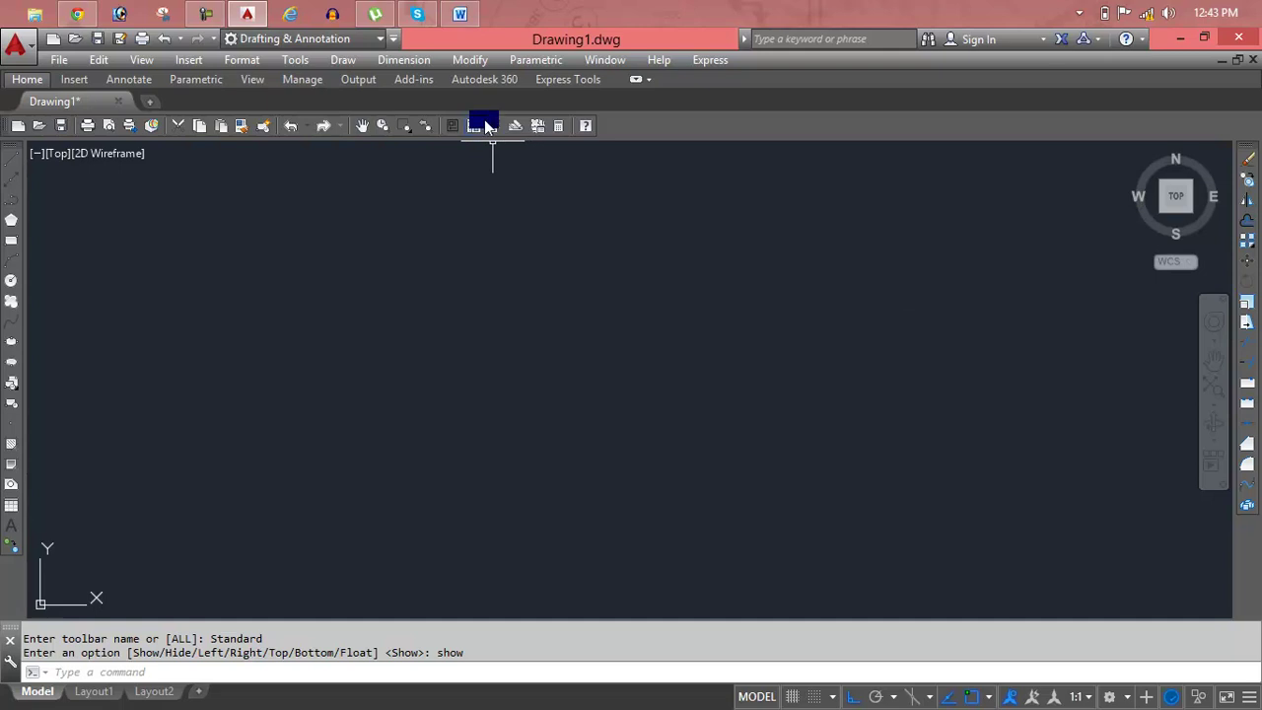
{"action": "right_click", "coordinate": [631, 121]}
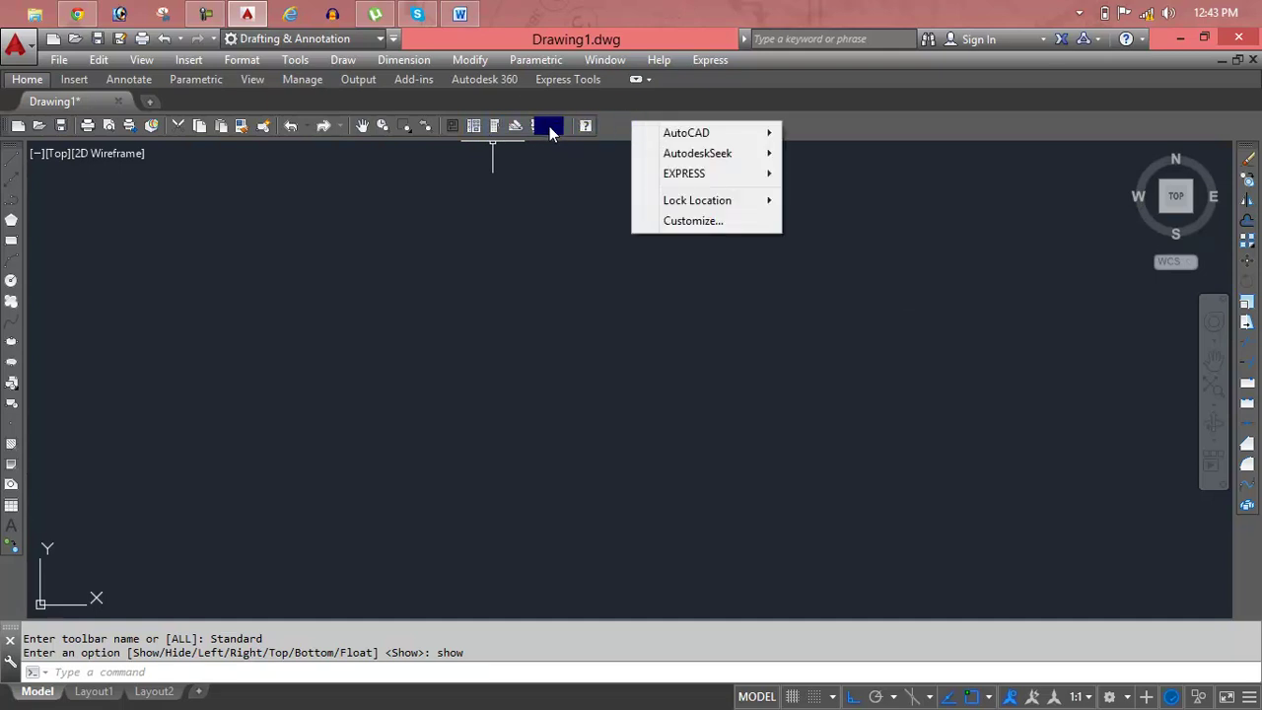
Turn on the Layers toolbar and dock it on the top row beside the Standard toolbar
{"action": "left_click", "coordinate": [685, 132]}
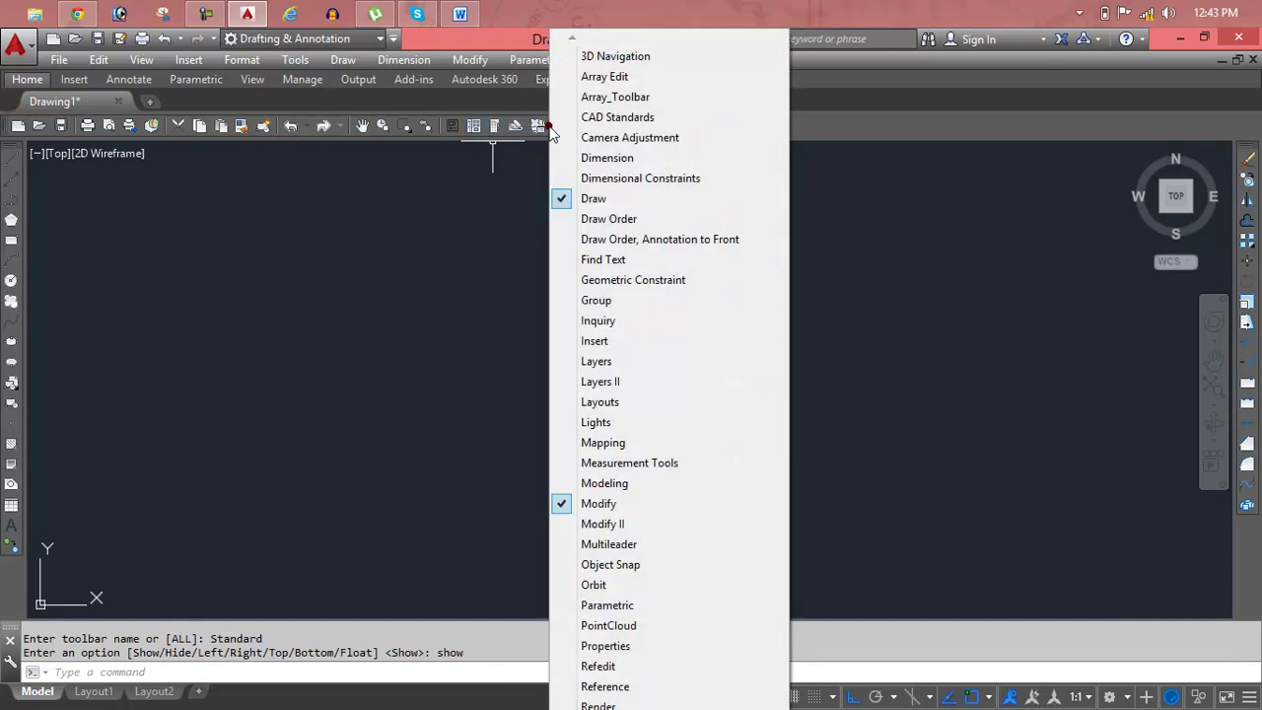
{"action": "left_click", "coordinate": [643, 360]}
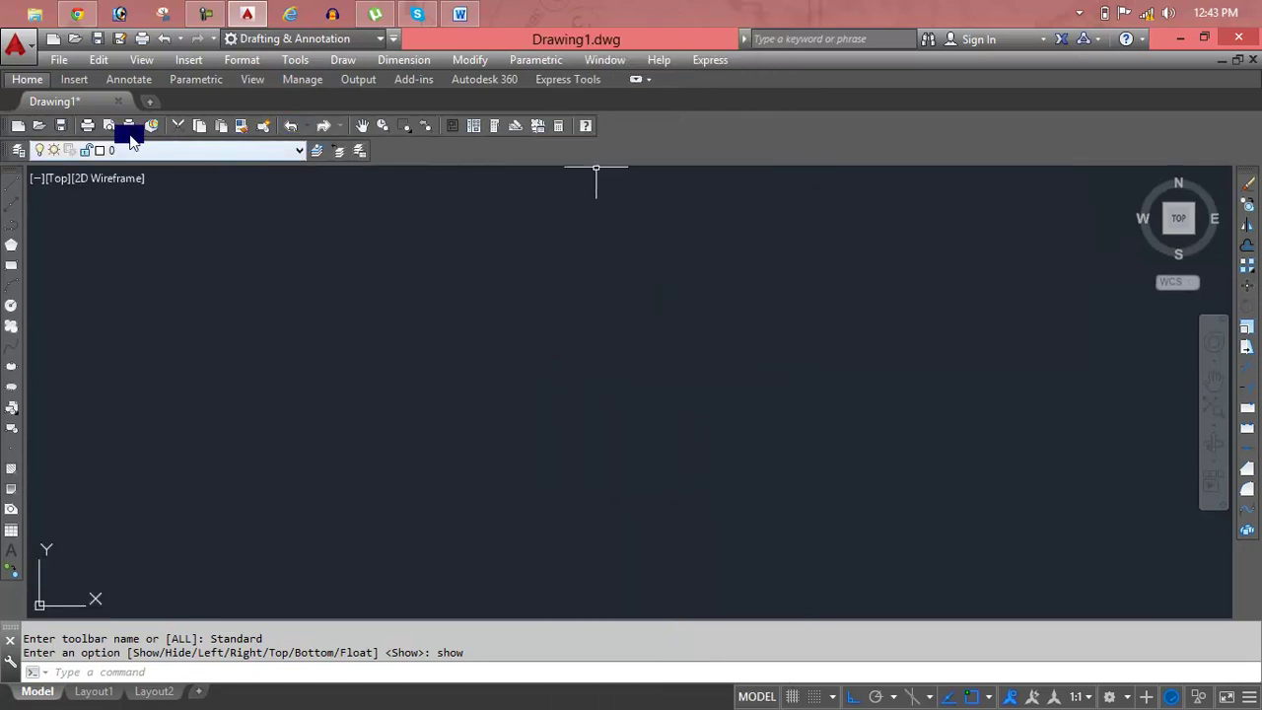
{"action": "left_click_drag", "start_coordinate": [4, 152], "coordinate": [627, 127]}
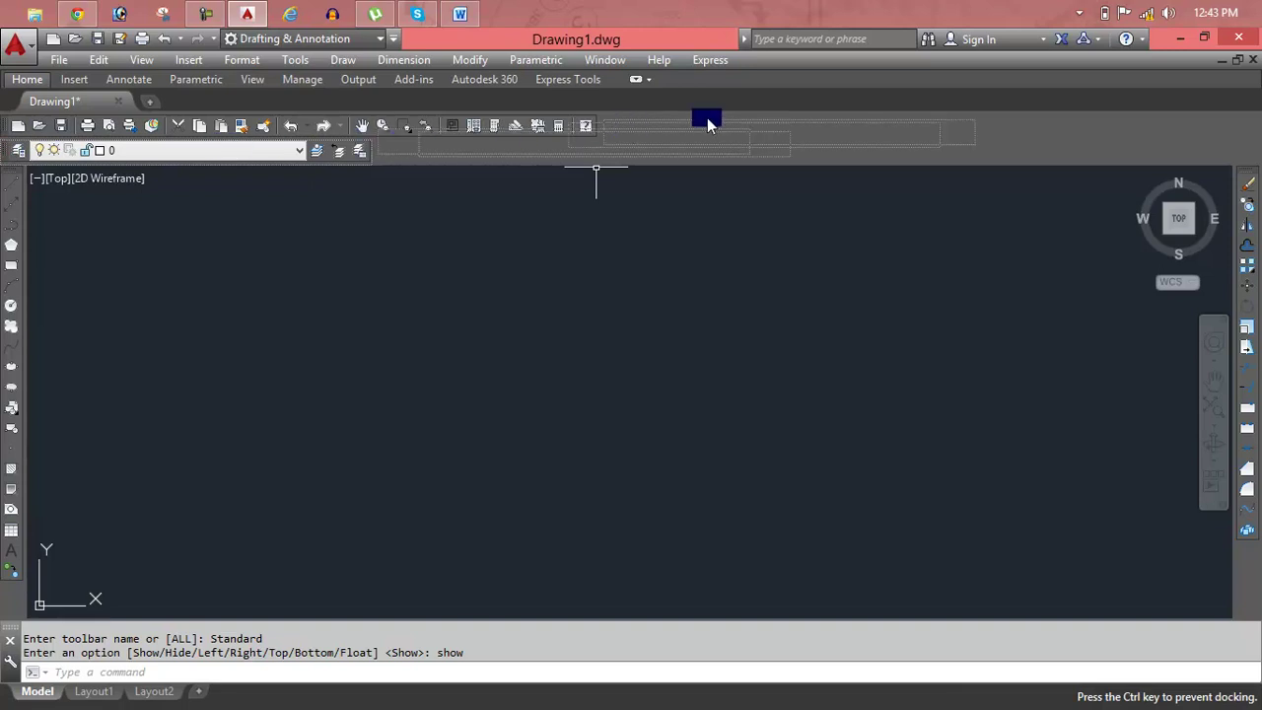
{"action": "mouse_move", "coordinate": [627, 127]}
{"action": "left_mouse_down"}
{"action": "mouse_move", "coordinate": [707, 119]}
{"action": "mouse_move", "coordinate": [688, 123]}
{"action": "left_mouse_up"}
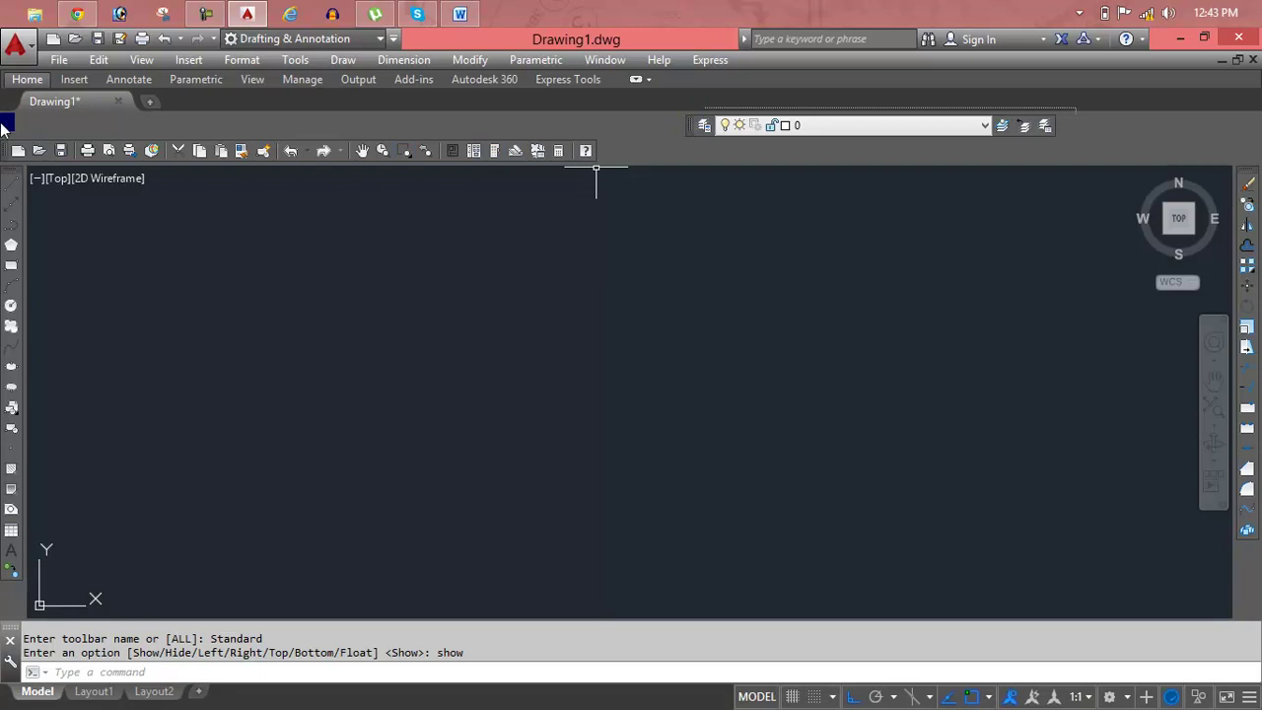
{"action": "left_click_drag", "start_coordinate": [5, 158], "coordinate": [13, 122]}
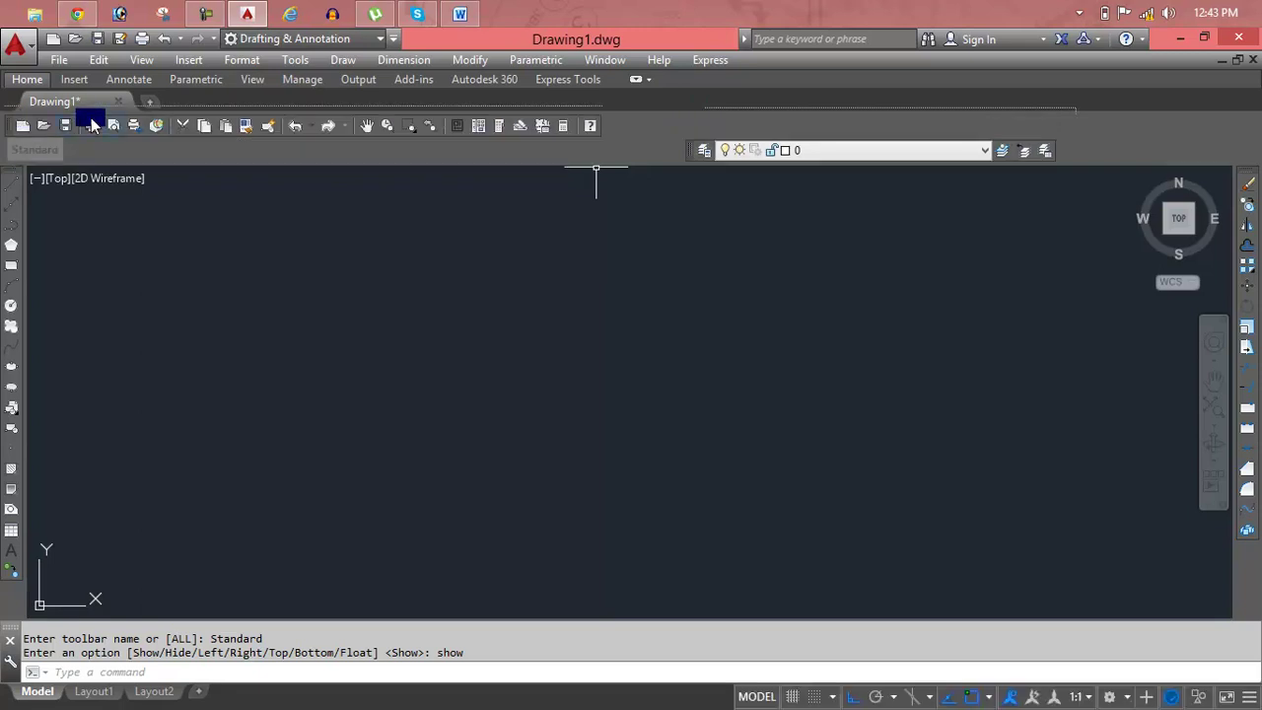
{"action": "mouse_move", "coordinate": [687, 148]}
{"action": "left_mouse_down"}
{"action": "mouse_move", "coordinate": [697, 122]}
{"action": "mouse_move", "coordinate": [642, 126]}
{"action": "left_mouse_up"}
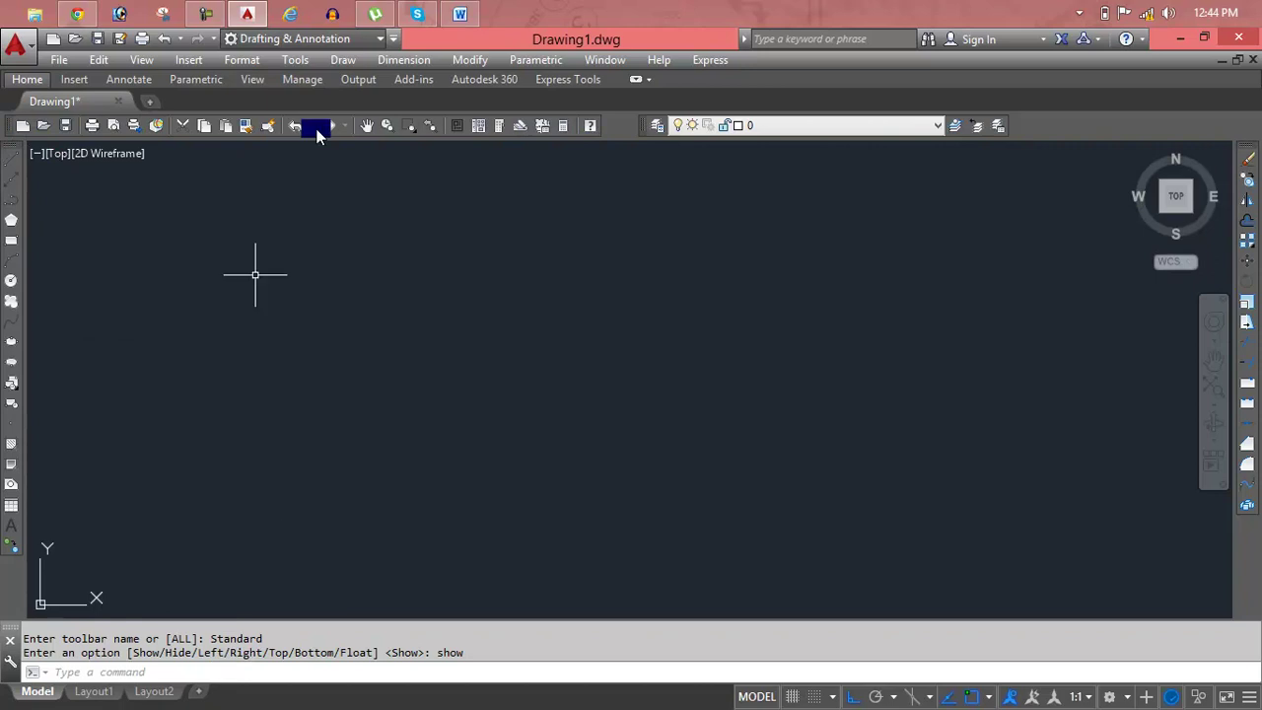
Turn on the Dimension toolbar and dock it in a second row under Standard
{"action": "right_click", "coordinate": [369, 125]}
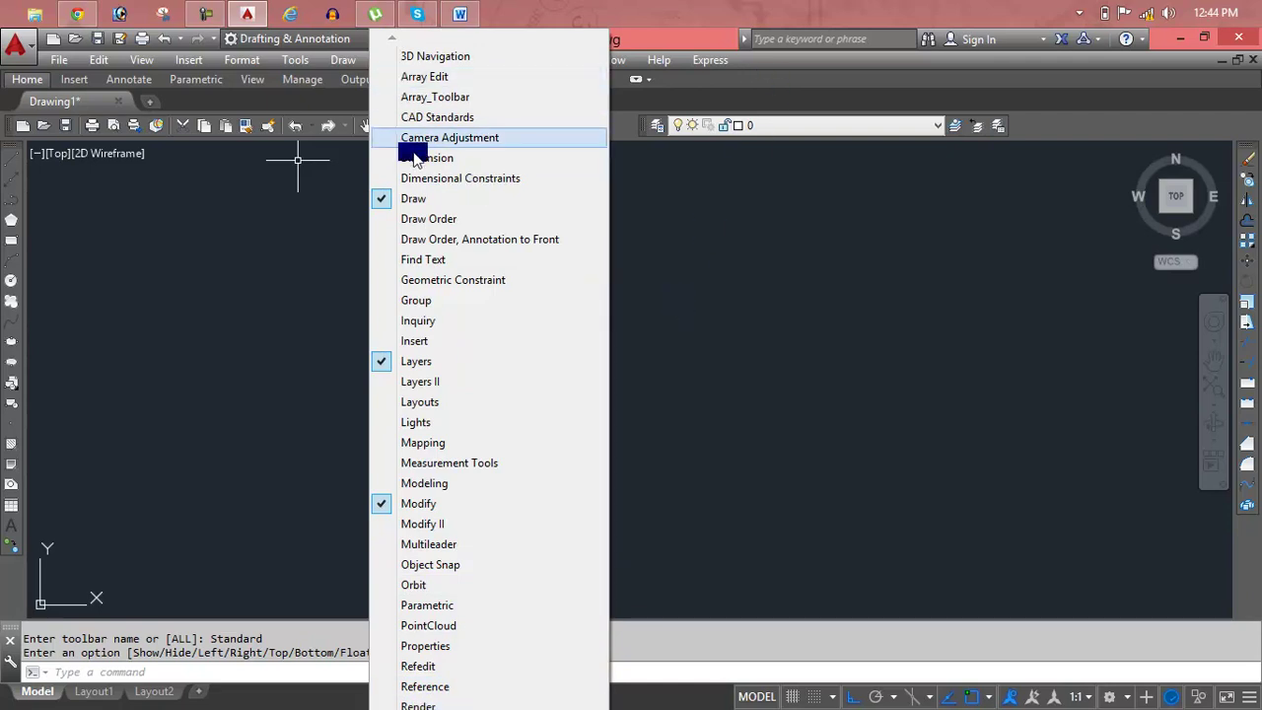
{"action": "left_click", "coordinate": [415, 161]}
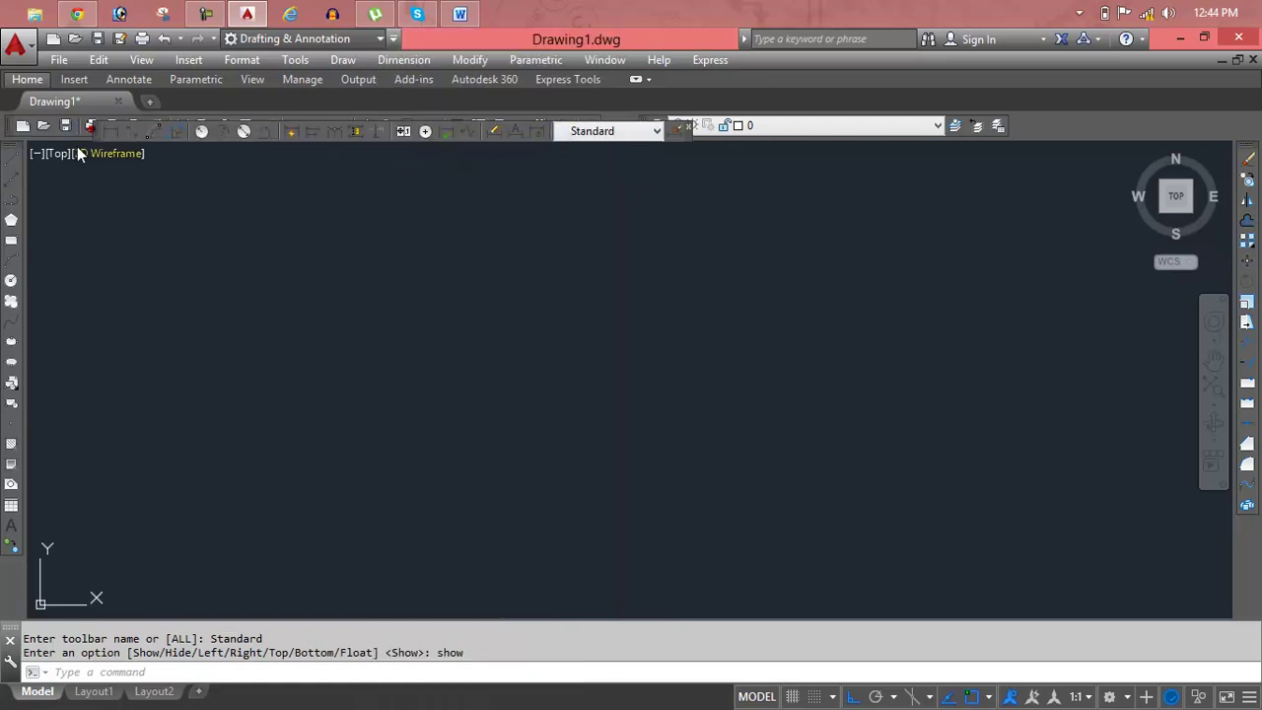
{"action": "left_click_drag", "start_coordinate": [99, 143], "coordinate": [87, 148]}
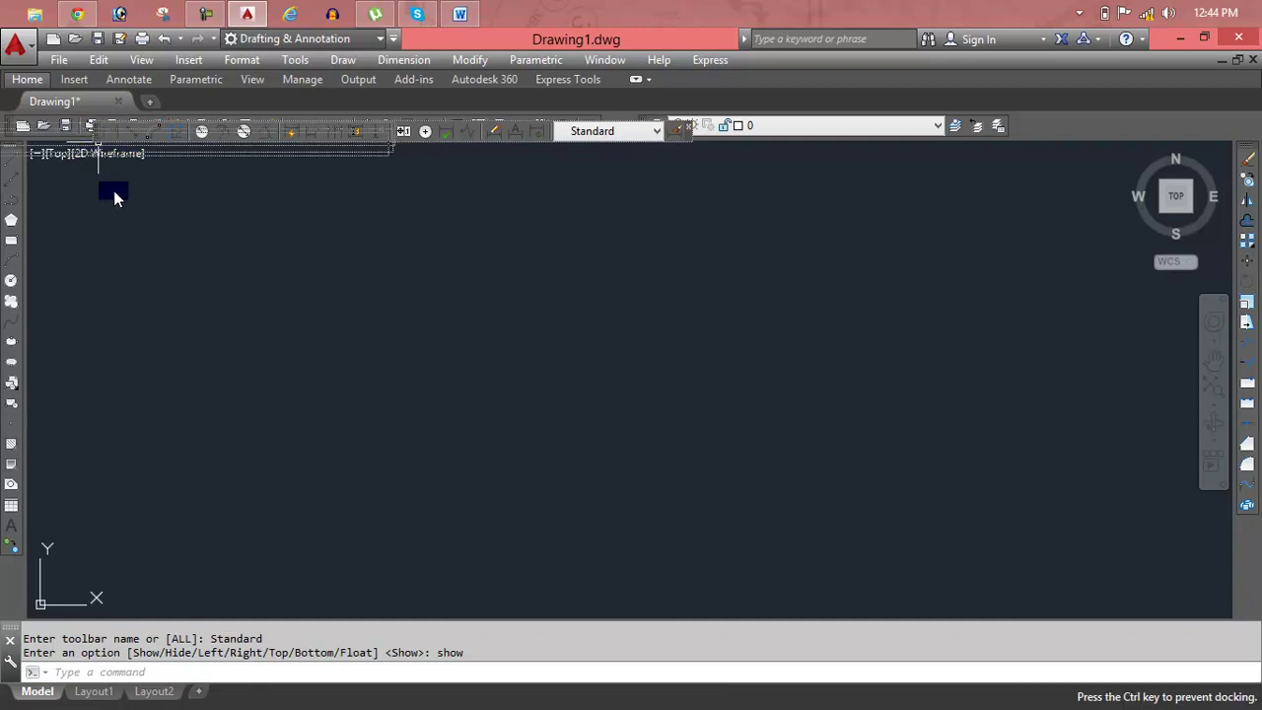
{"action": "left_click_drag", "start_coordinate": [115, 197], "coordinate": [171, 138]}
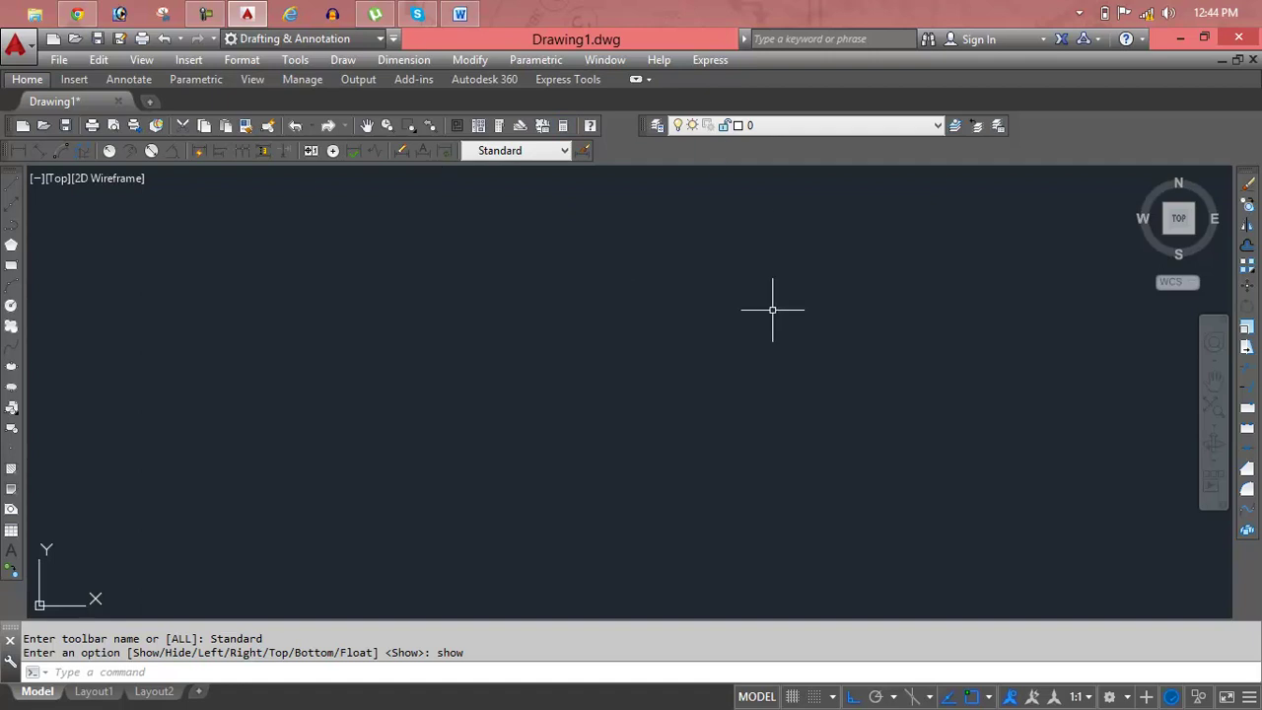
Look through the menu bar and ribbon shortcut menus, then dismiss them
{"action": "right_click", "coordinate": [290, 60]}
{"action": "right_click", "coordinate": [253, 81]}
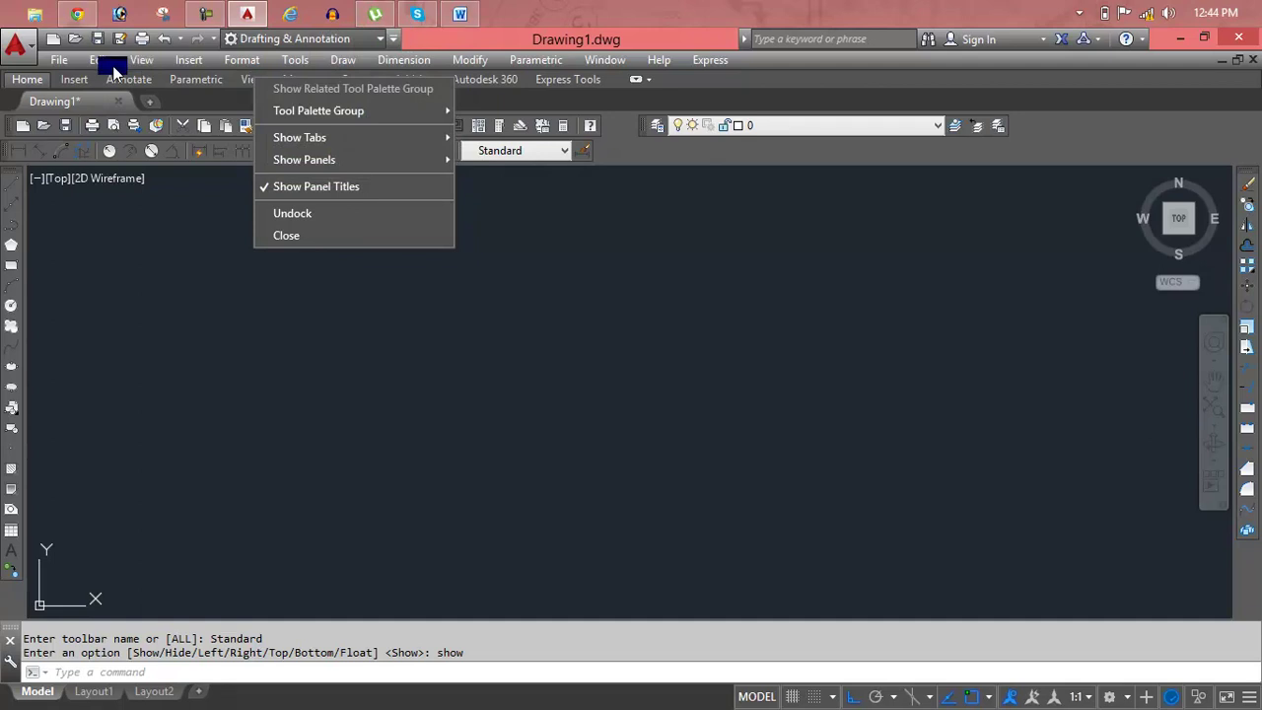
{"action": "left_click", "coordinate": [38, 51]}
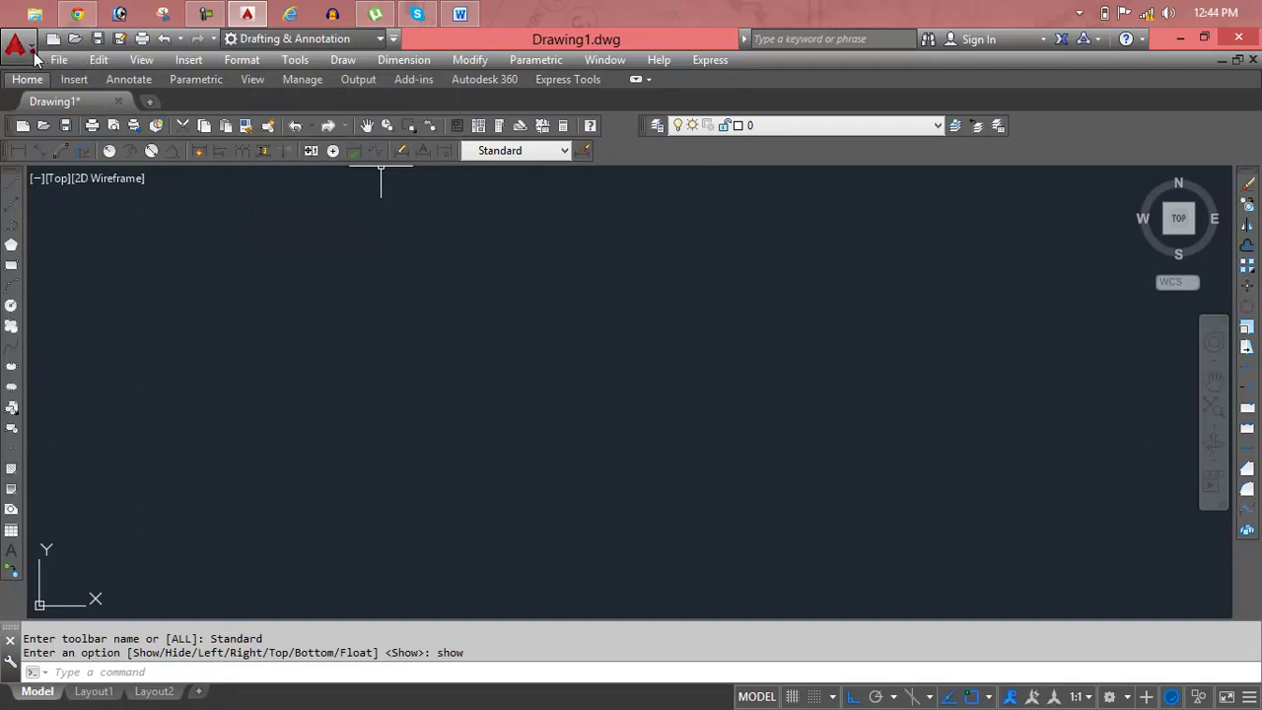
In Options > Display, set the Color scheme to Light and apply it
{"action": "left_click", "coordinate": [28, 47]}
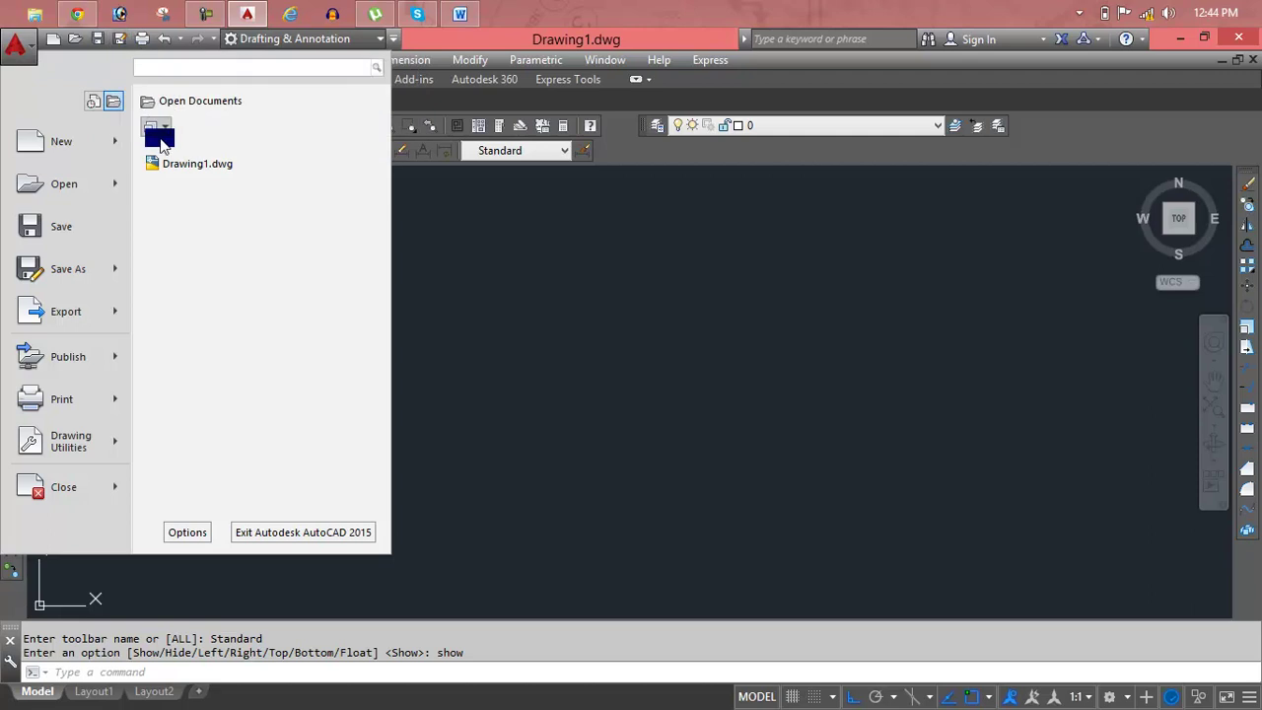
{"action": "mouse_move", "coordinate": [61, 141]}
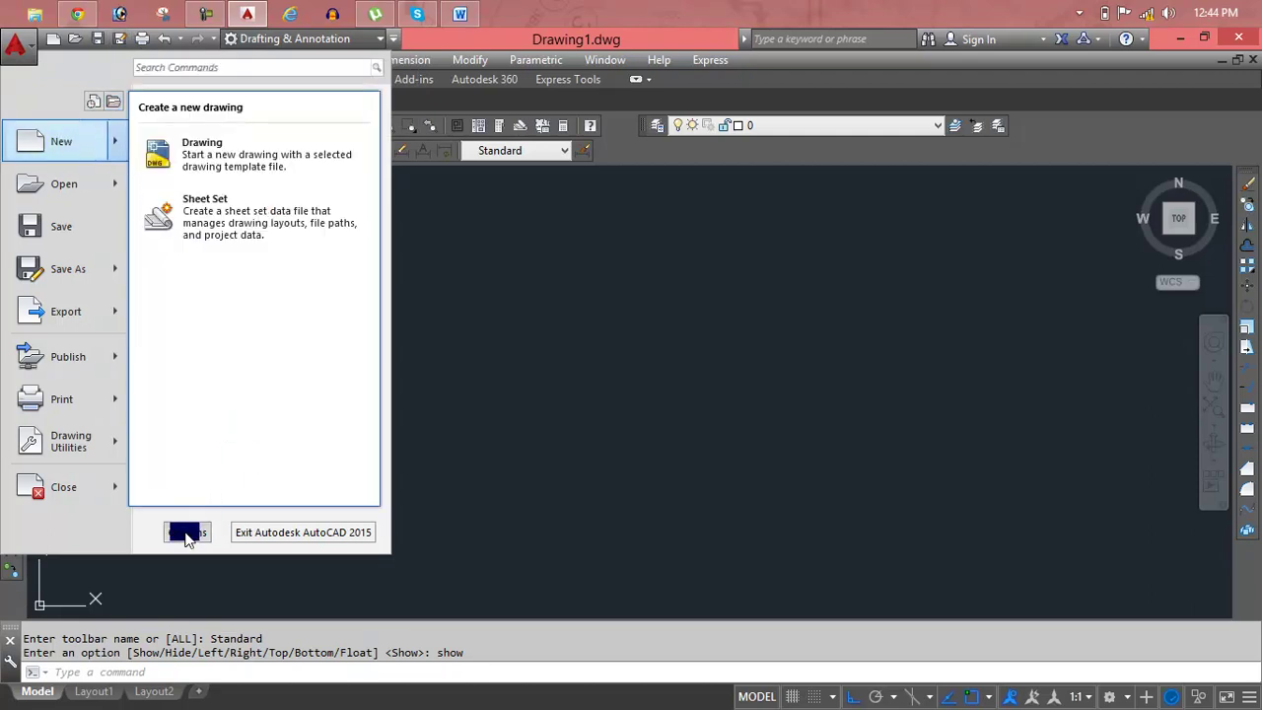
{"action": "left_click", "coordinate": [185, 533]}
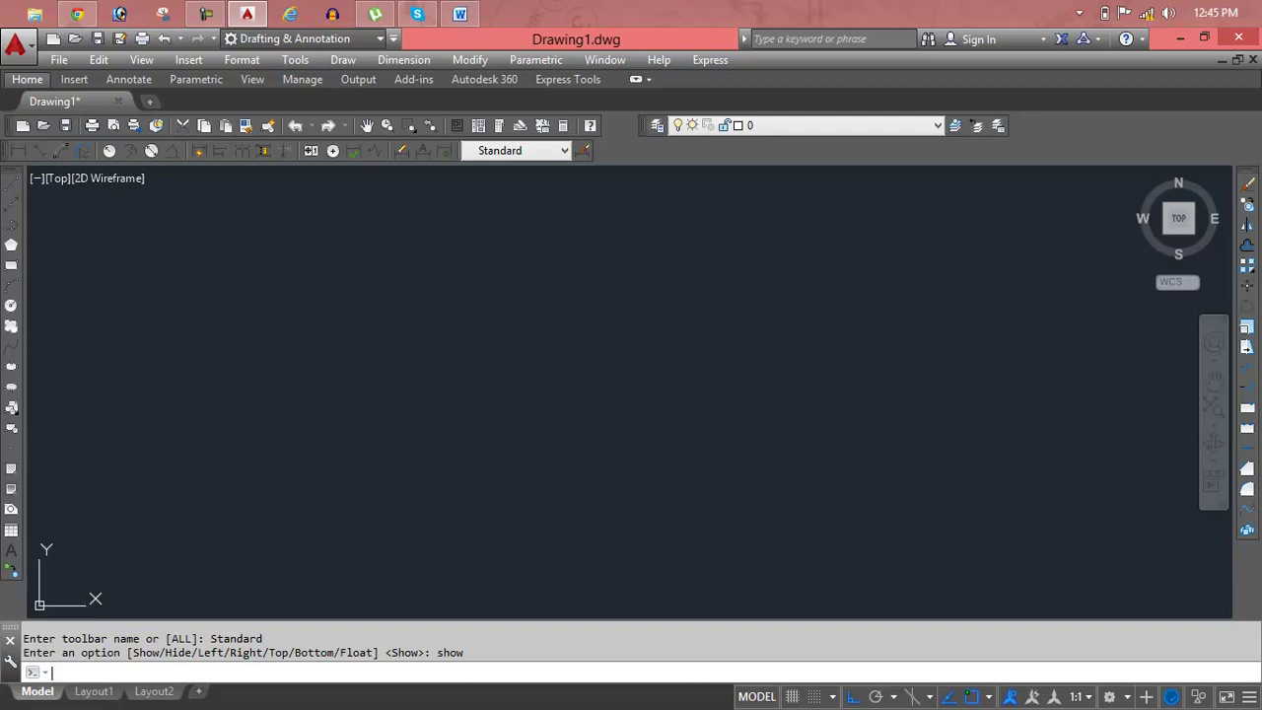
{"action": "right_click", "coordinate": [641, 8]}
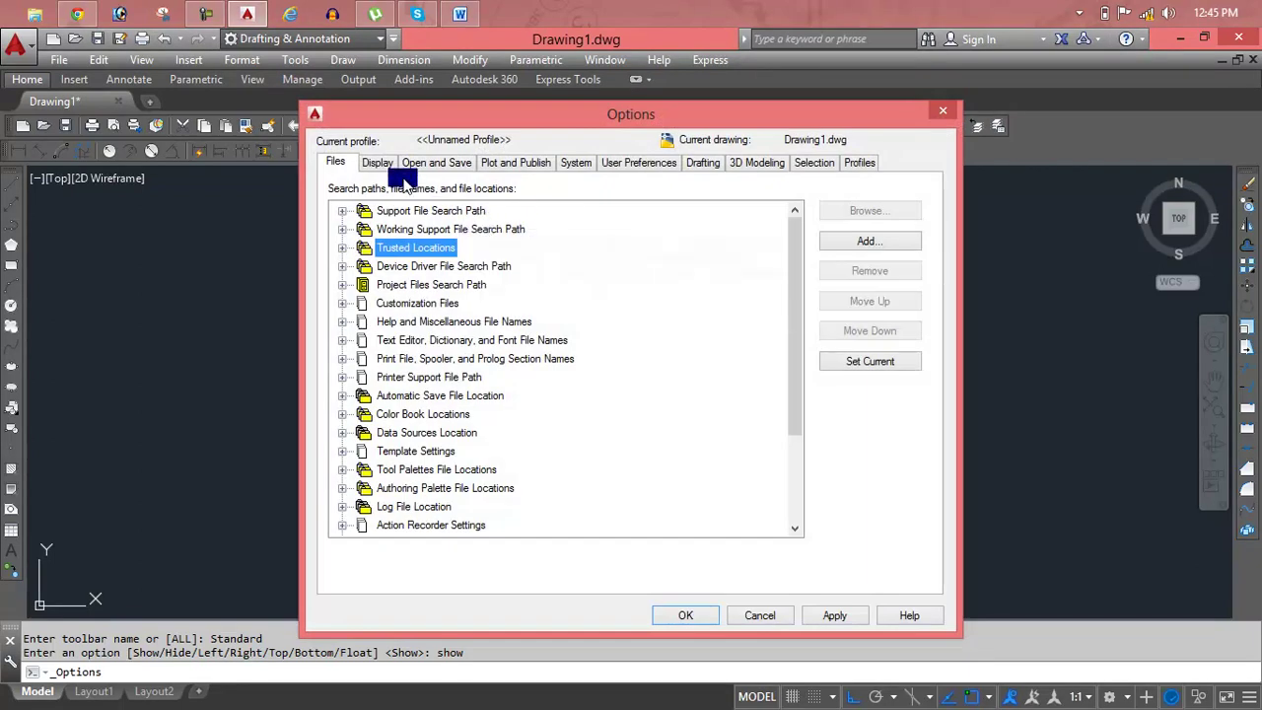
{"action": "left_click", "coordinate": [377, 163]}
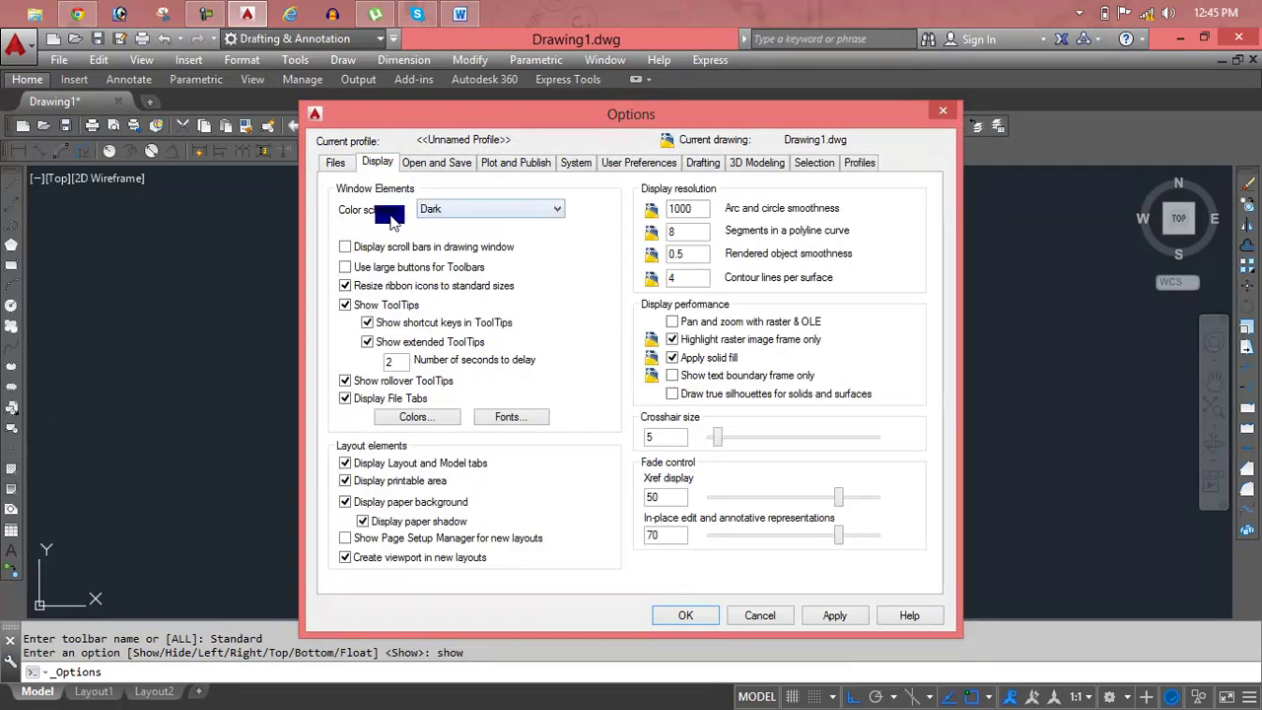
{"action": "left_click", "coordinate": [480, 210]}
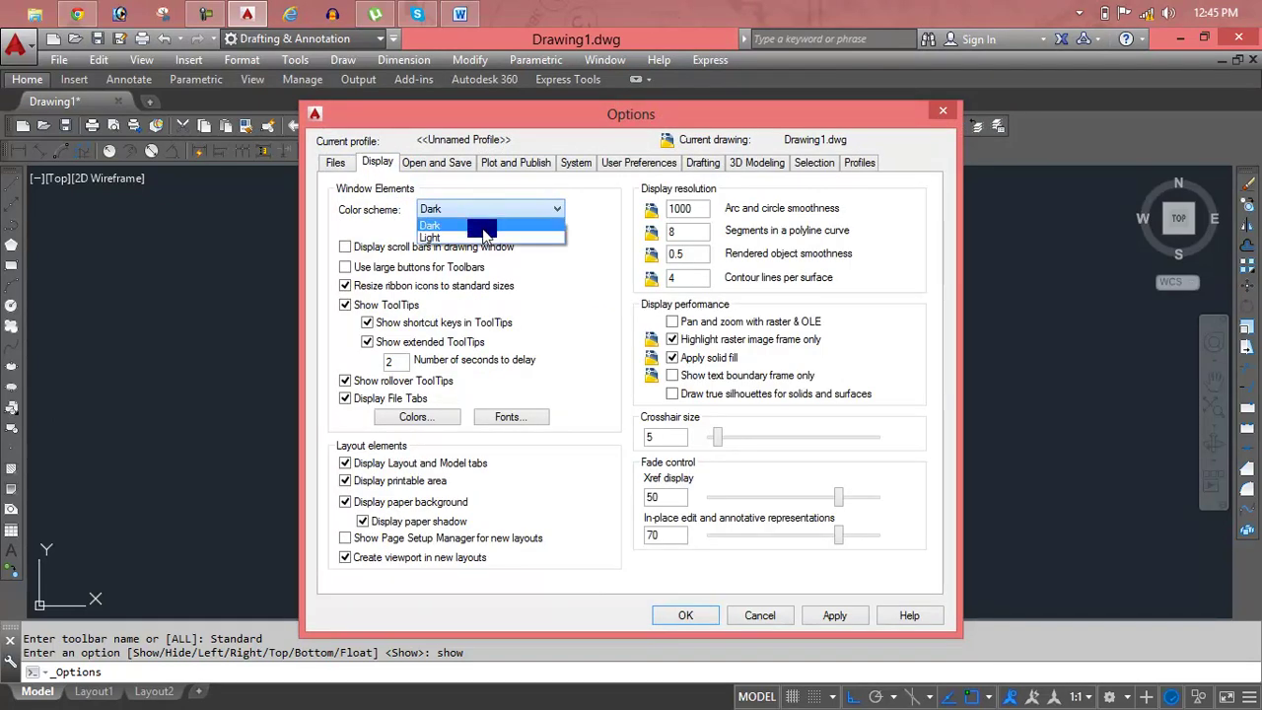
{"action": "left_click", "coordinate": [483, 239]}
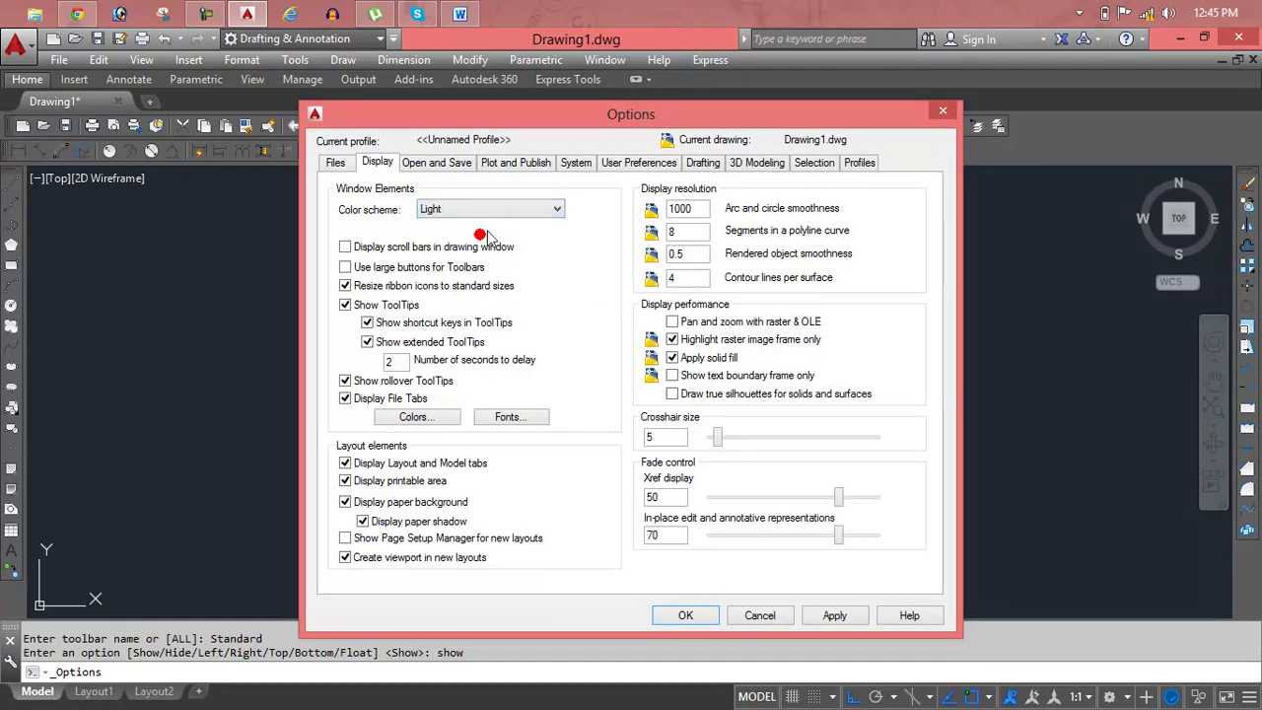
{"action": "left_click", "coordinate": [832, 621]}
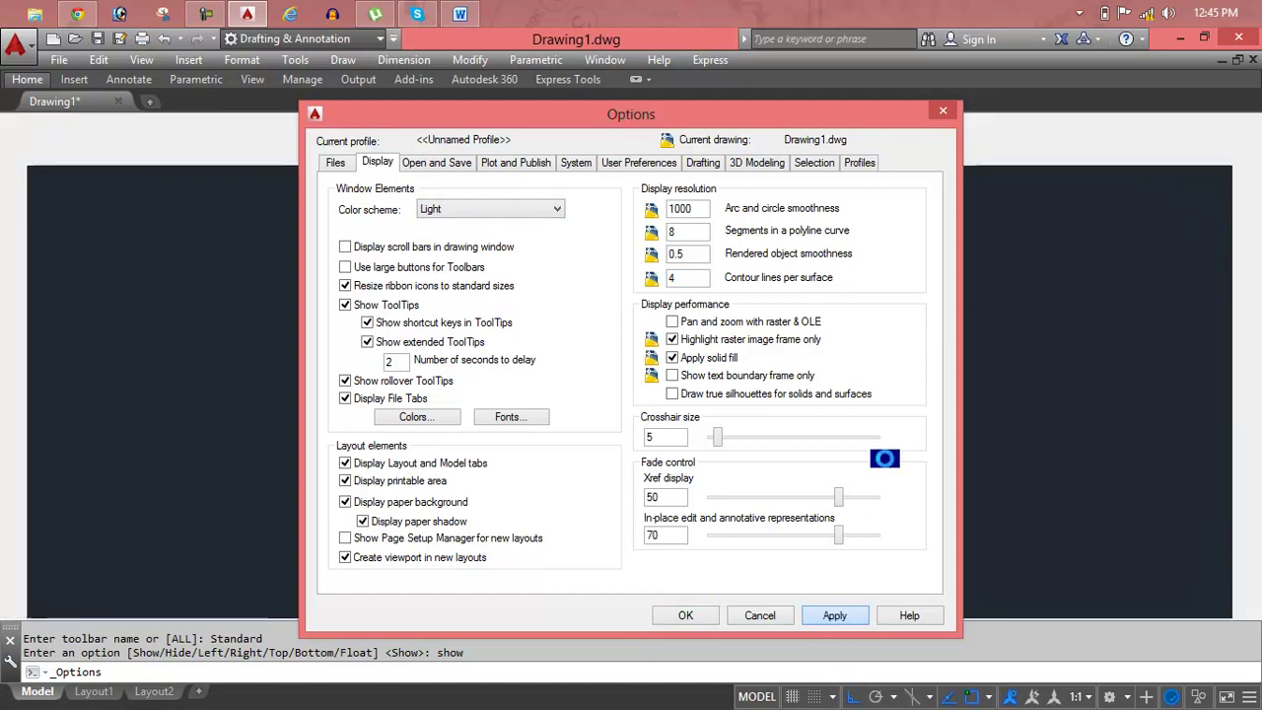
{"action": "left_click", "coordinate": [696, 601]}
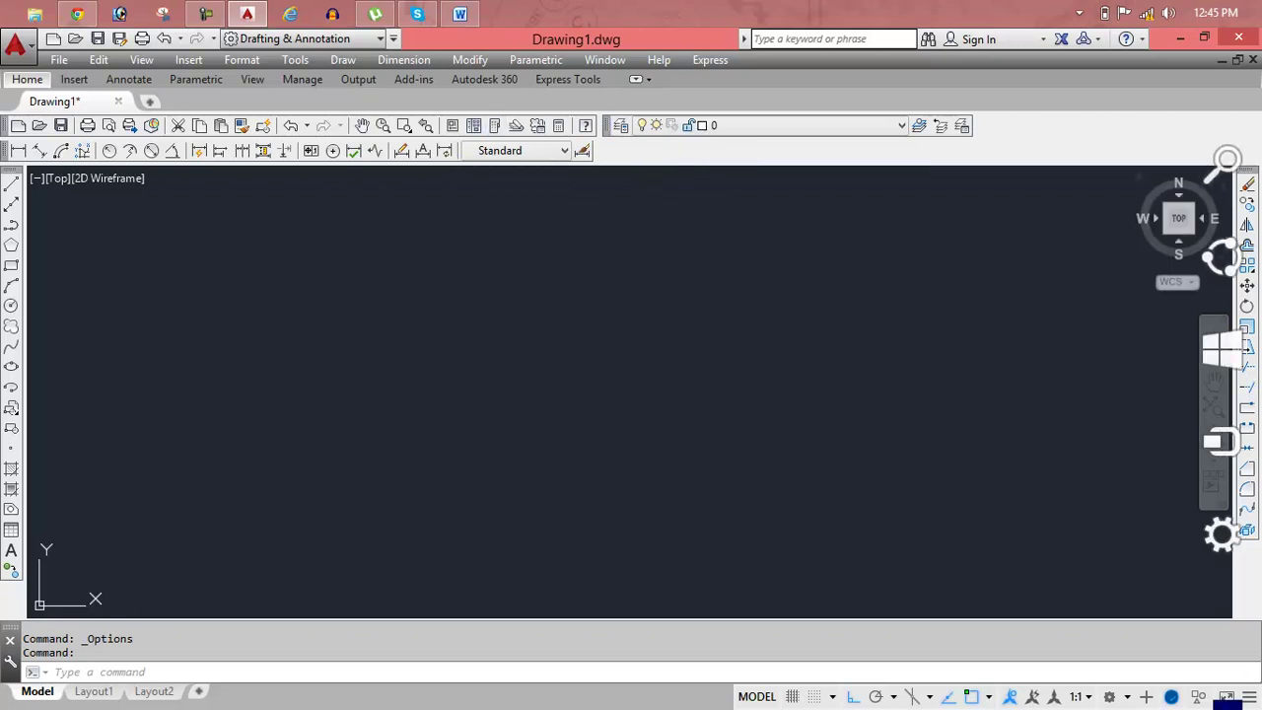
Save the current interface layout as a new workspace named 'Classic Workspace'
{"action": "left_click", "coordinate": [1122, 696]}
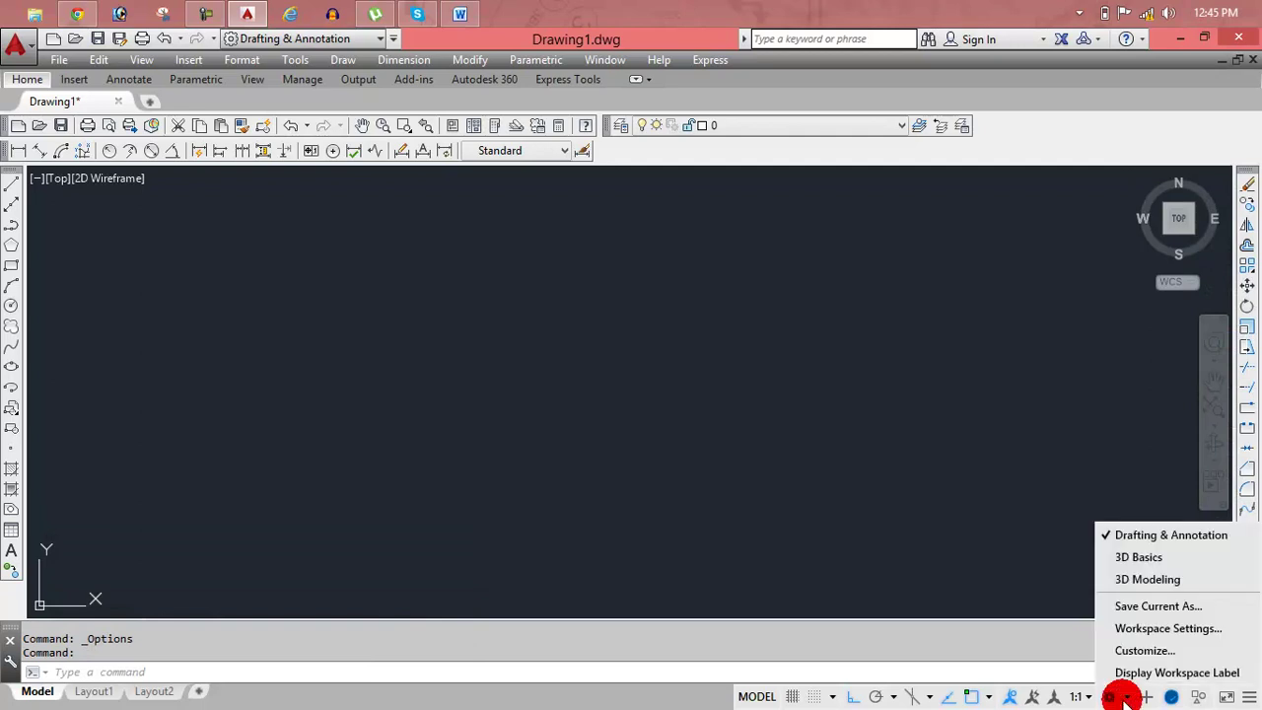
{"action": "left_click", "coordinate": [1131, 608]}
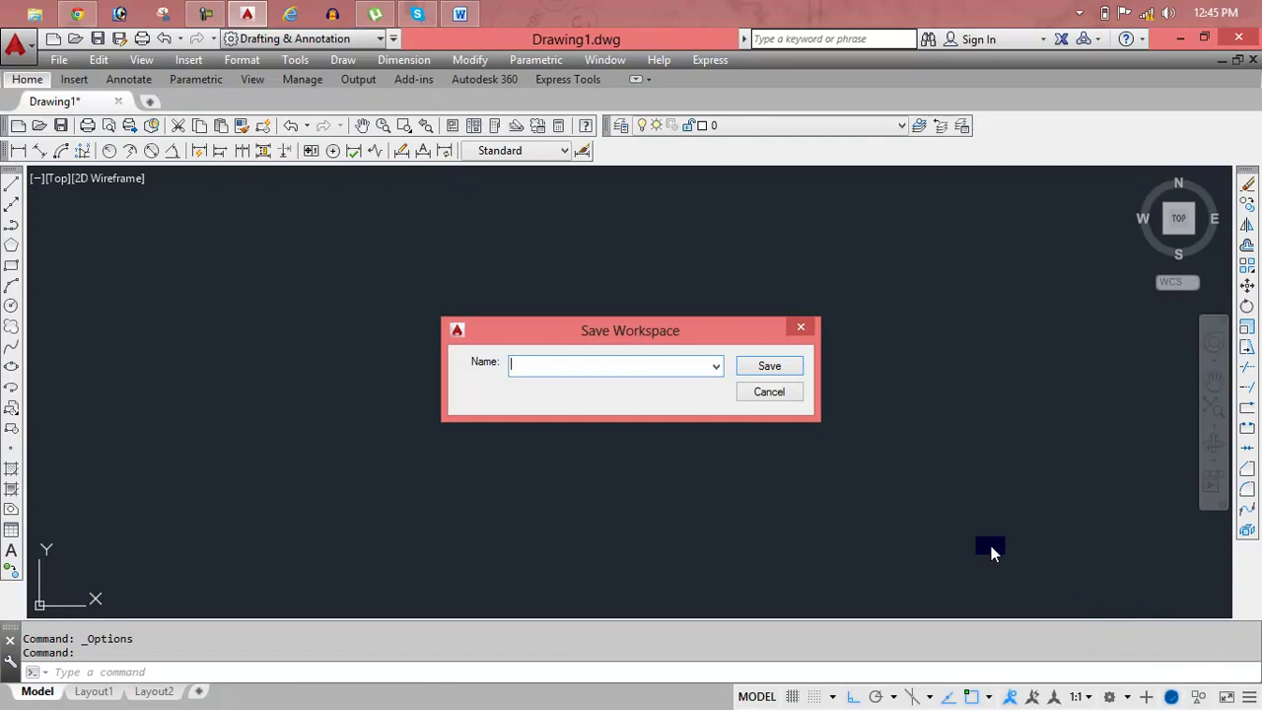
{"action": "type", "text": "Classic interface"}
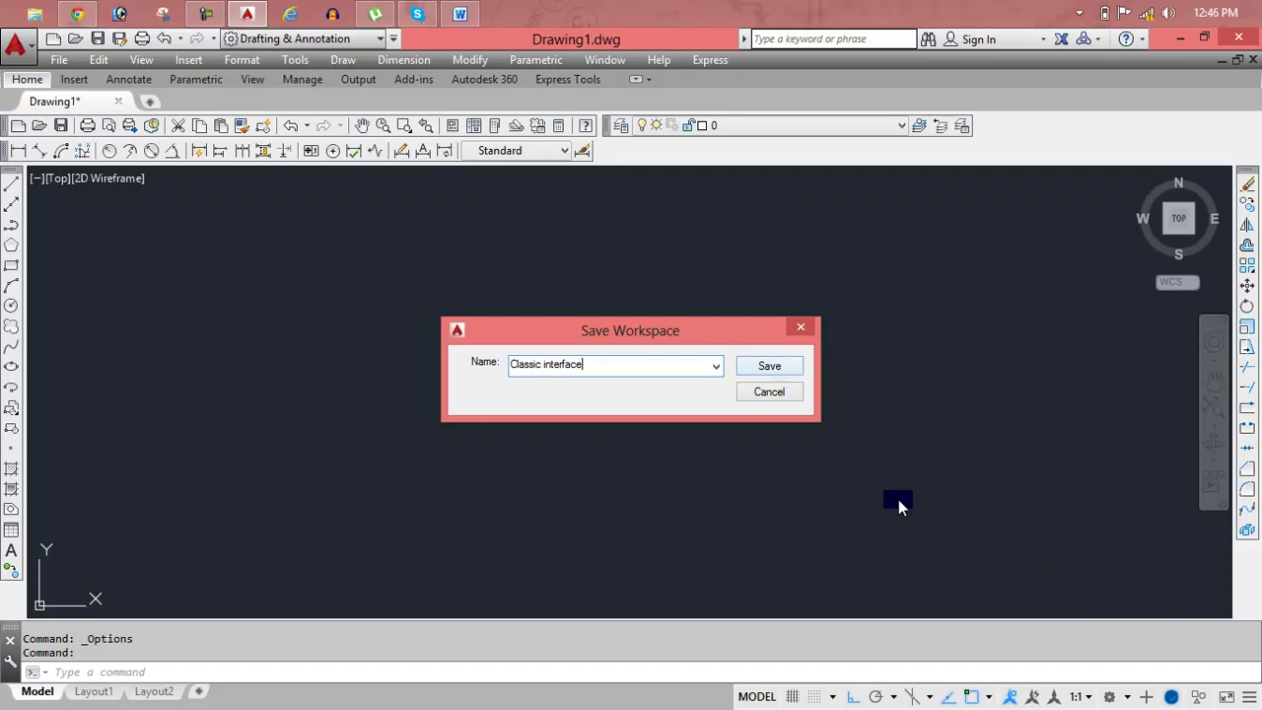
{"action": "key", "text": "BackSpace"}
{"action": "key", "text": "BackSpace"}
{"action": "left_click", "coordinate": [779, 366]}
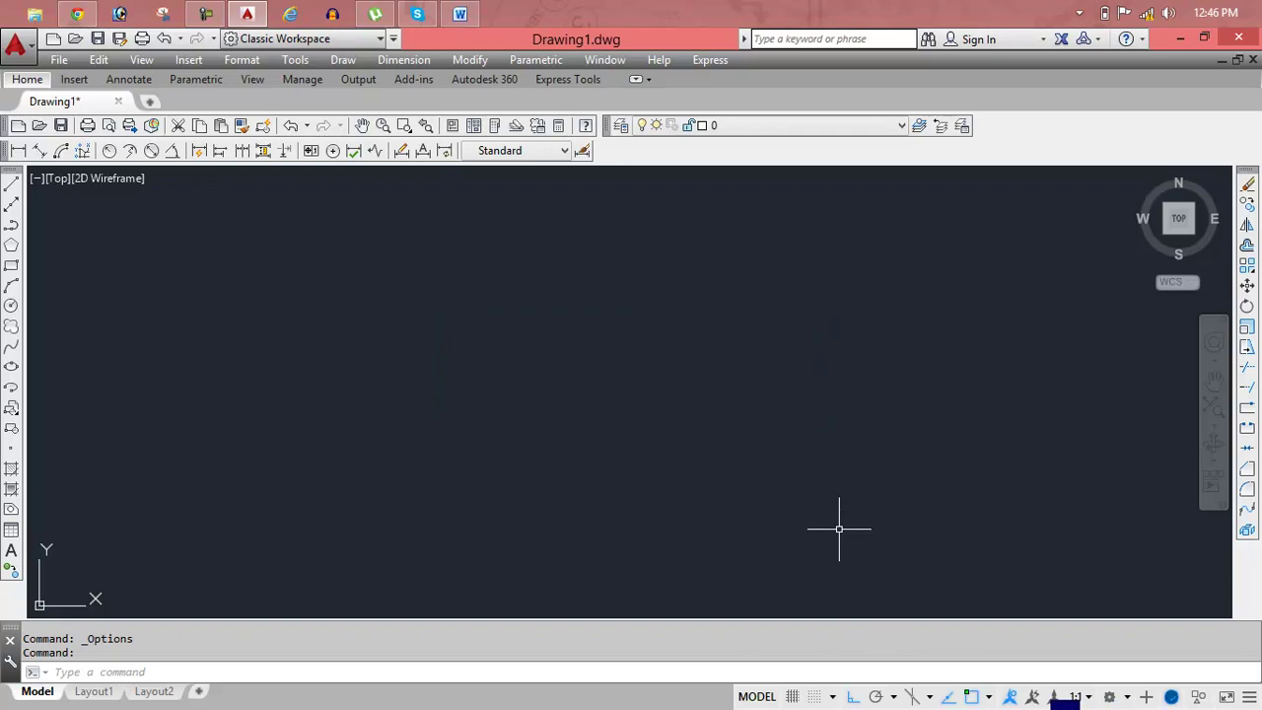
Switch to Drafting & Annotation and close the Failed to load URL panel
{"action": "left_click", "coordinate": [1114, 696]}
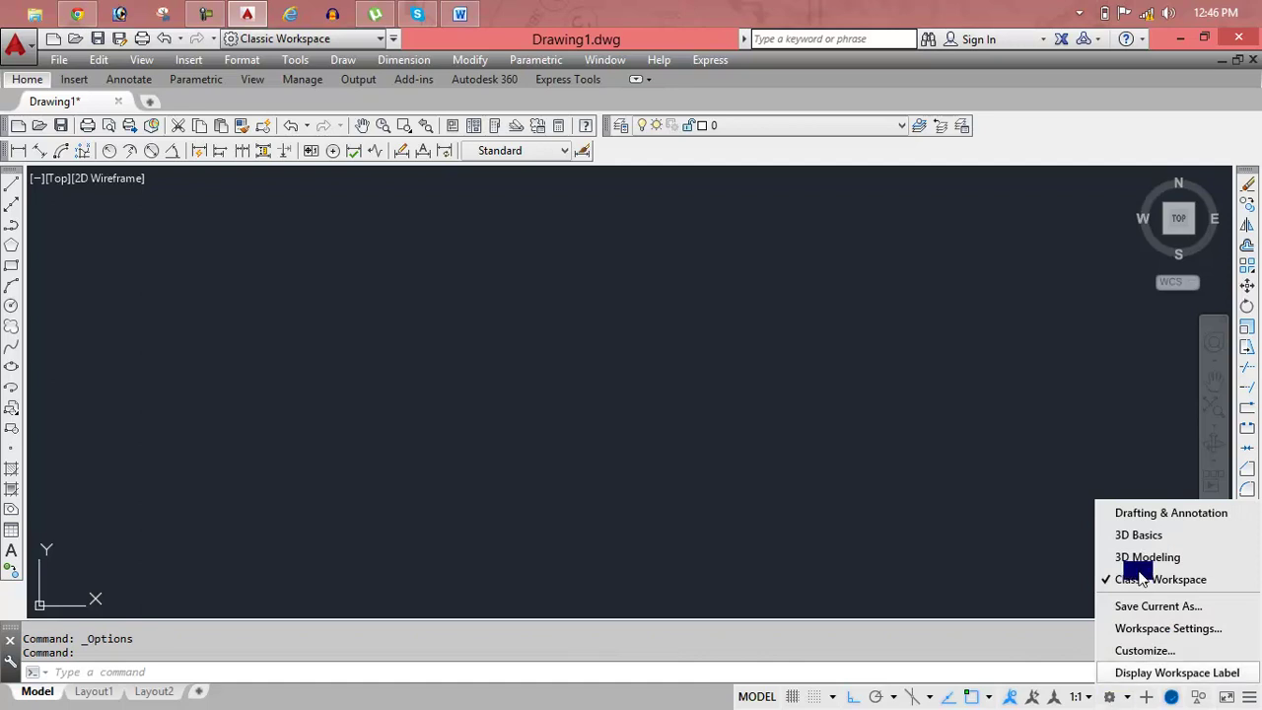
{"action": "left_click", "coordinate": [1137, 514]}
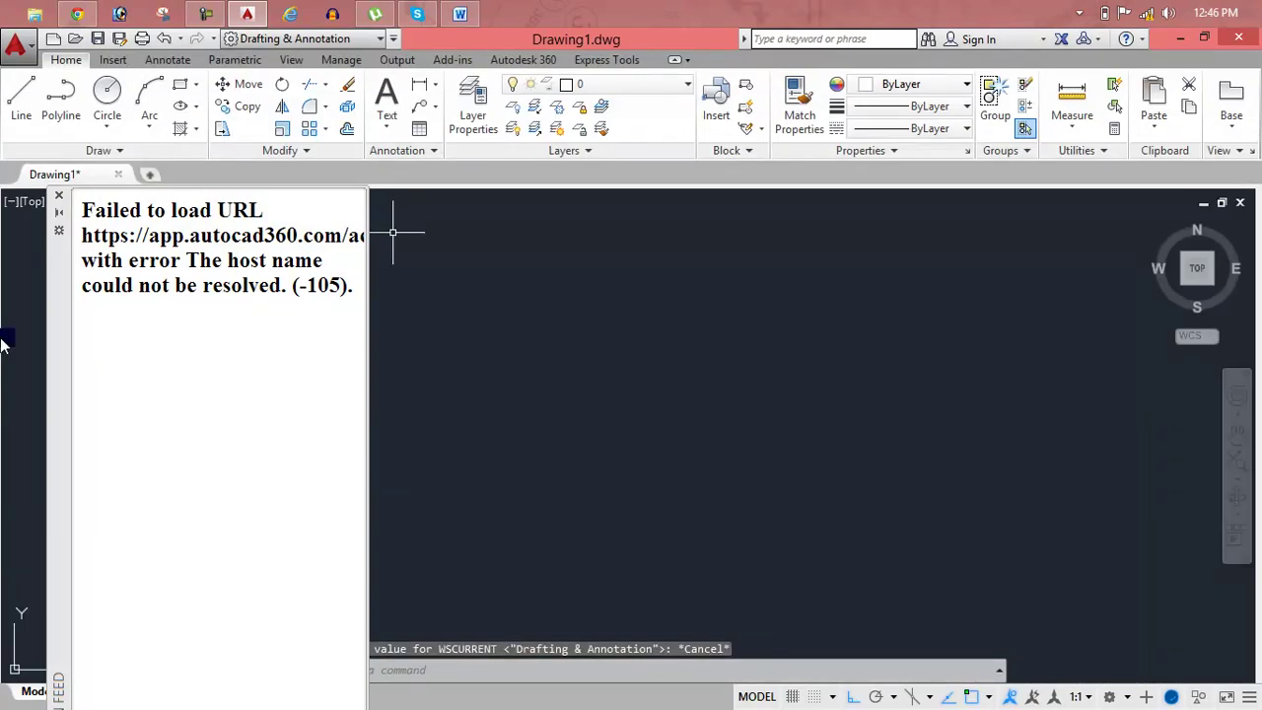
{"action": "left_click", "coordinate": [59, 196]}
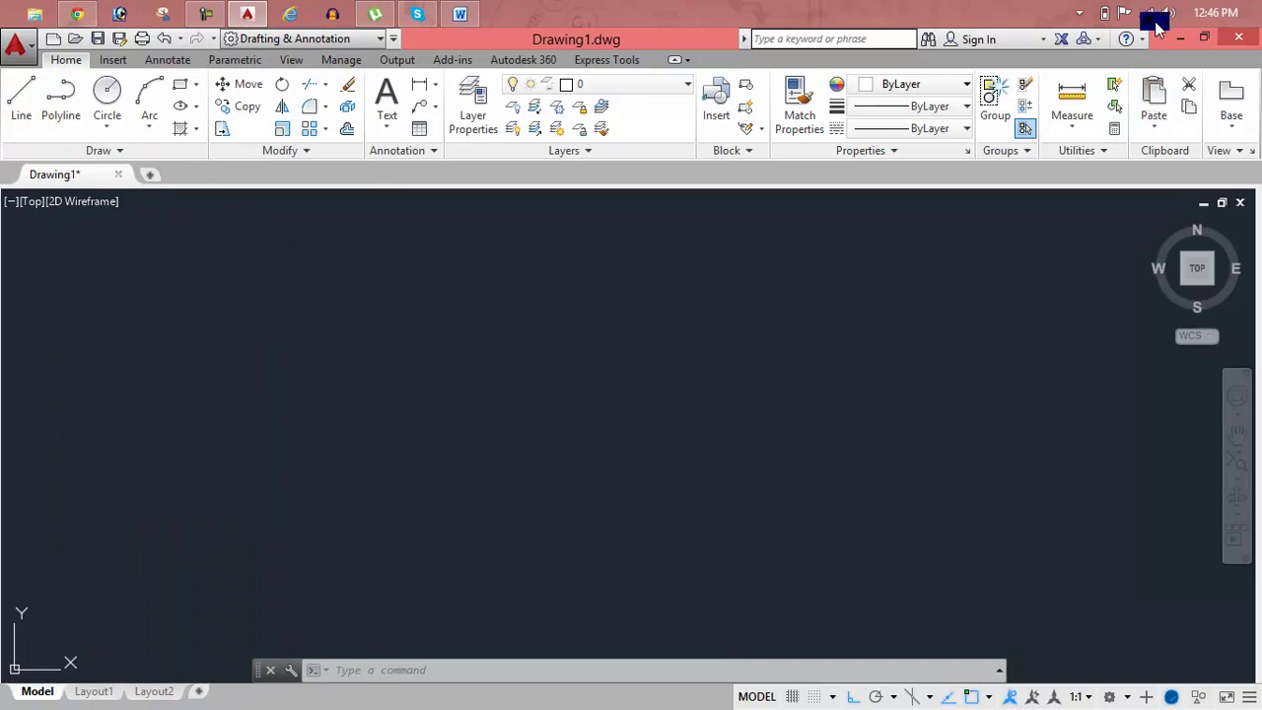
In Options > Display, set the Color scheme back to Dark and apply it
{"action": "left_click", "coordinate": [14, 42]}
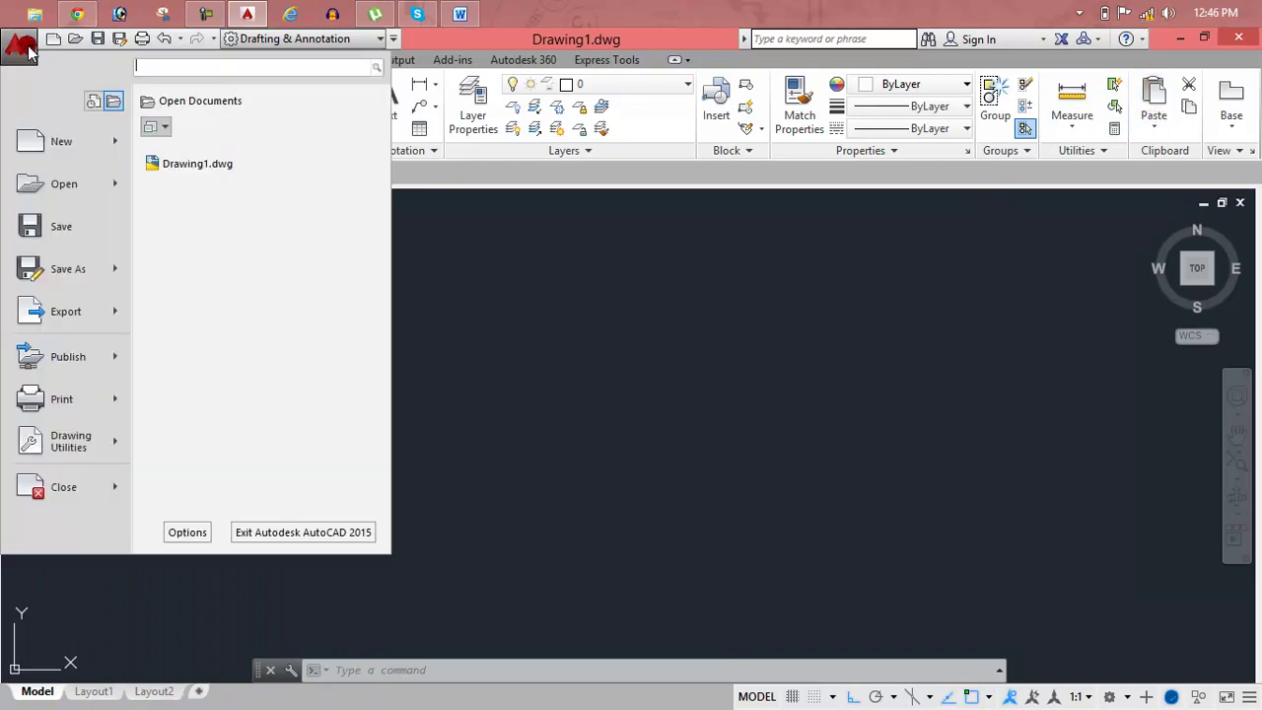
{"action": "left_click", "coordinate": [187, 531]}
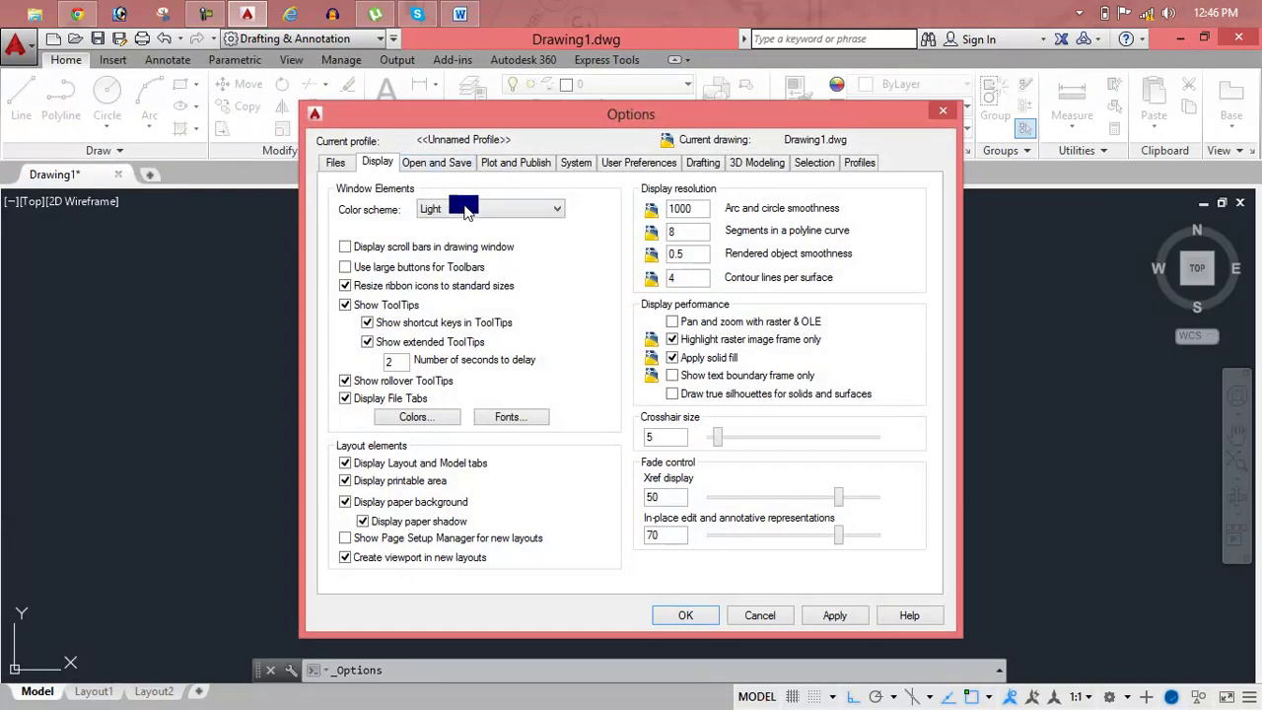
{"action": "left_click", "coordinate": [463, 209]}
{"action": "left_click", "coordinate": [454, 225]}
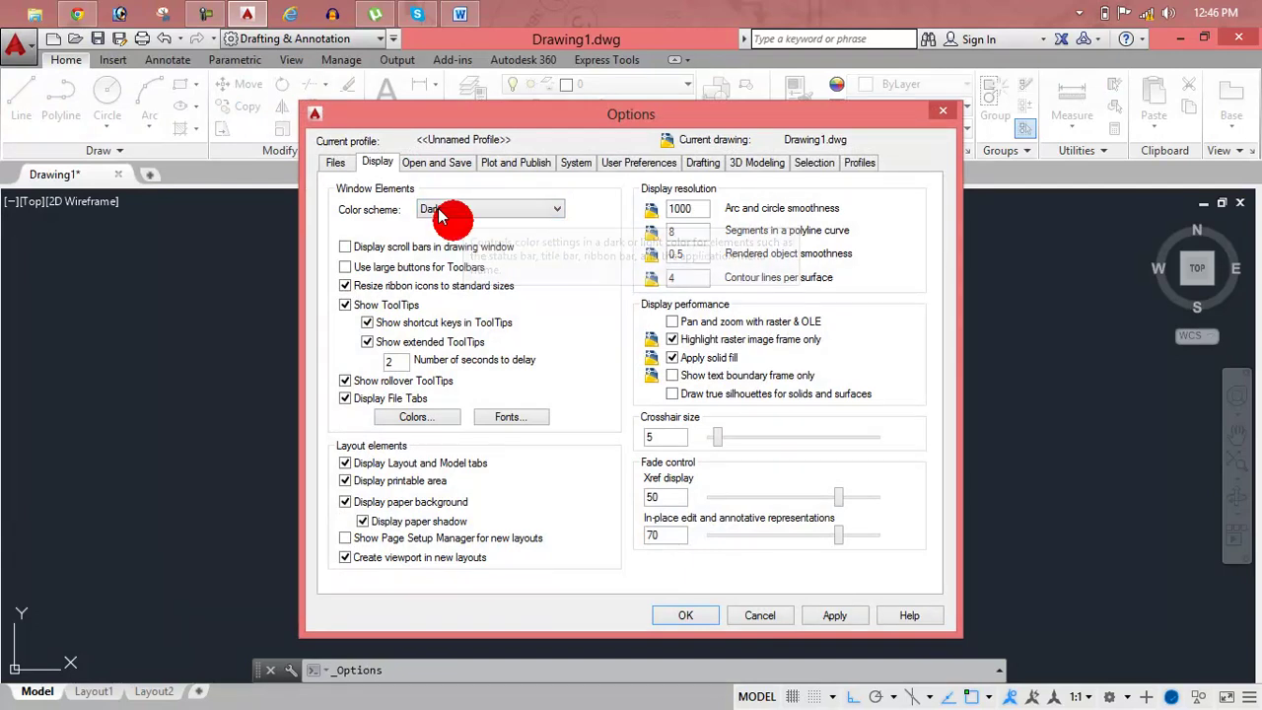
{"action": "left_click", "coordinate": [840, 617]}
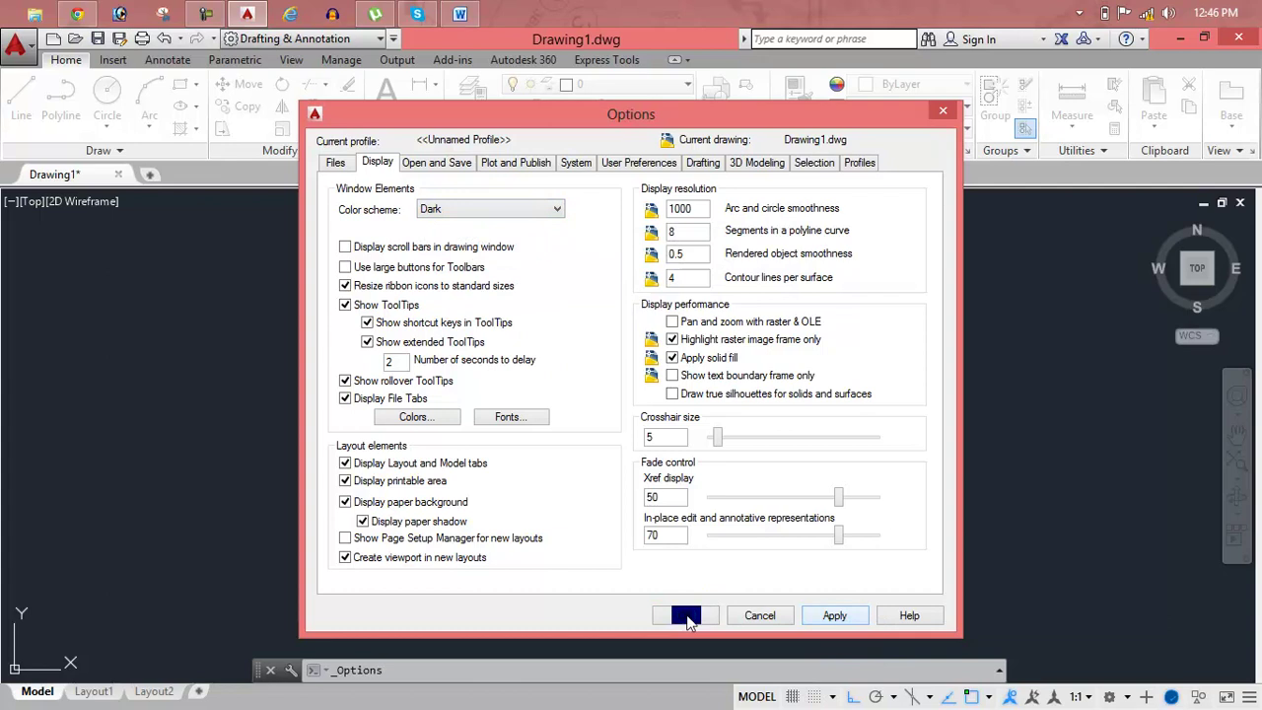
{"action": "left_click", "coordinate": [686, 615]}
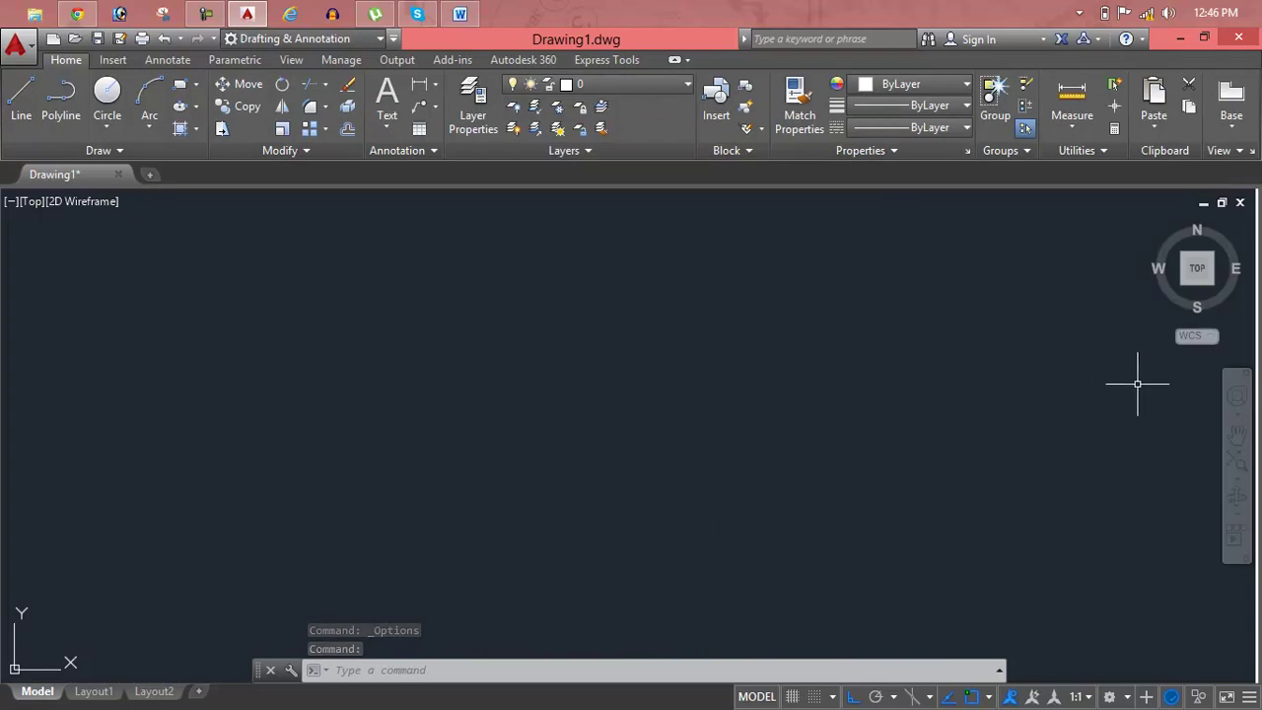
Pick Classic Workspace from the status-bar workspace list
{"action": "left_click", "coordinate": [1120, 699]}
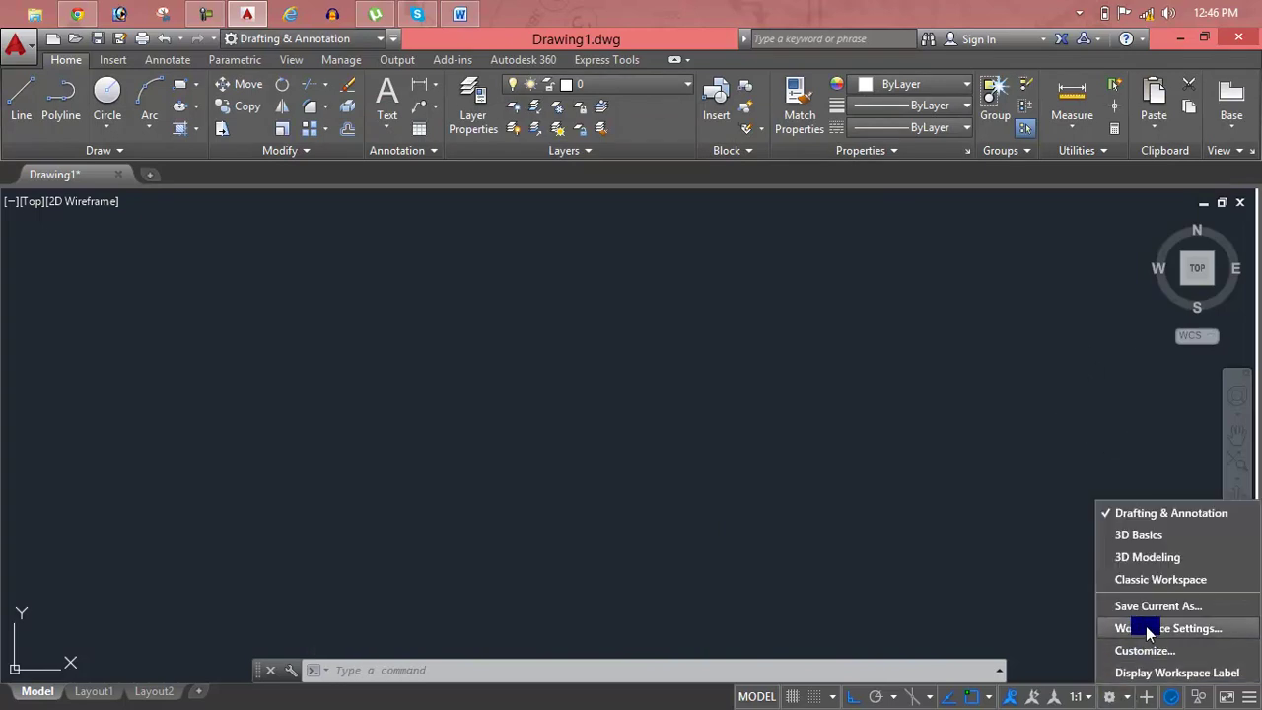
{"action": "left_click", "coordinate": [1161, 580]}
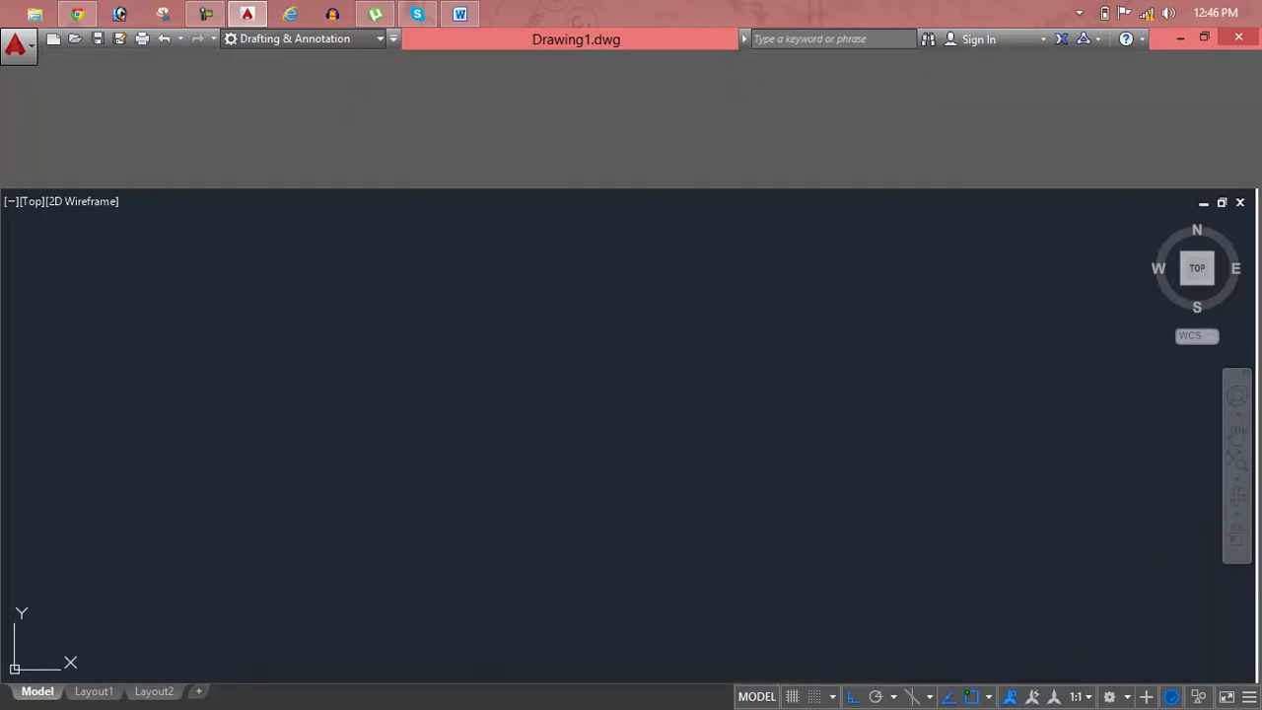